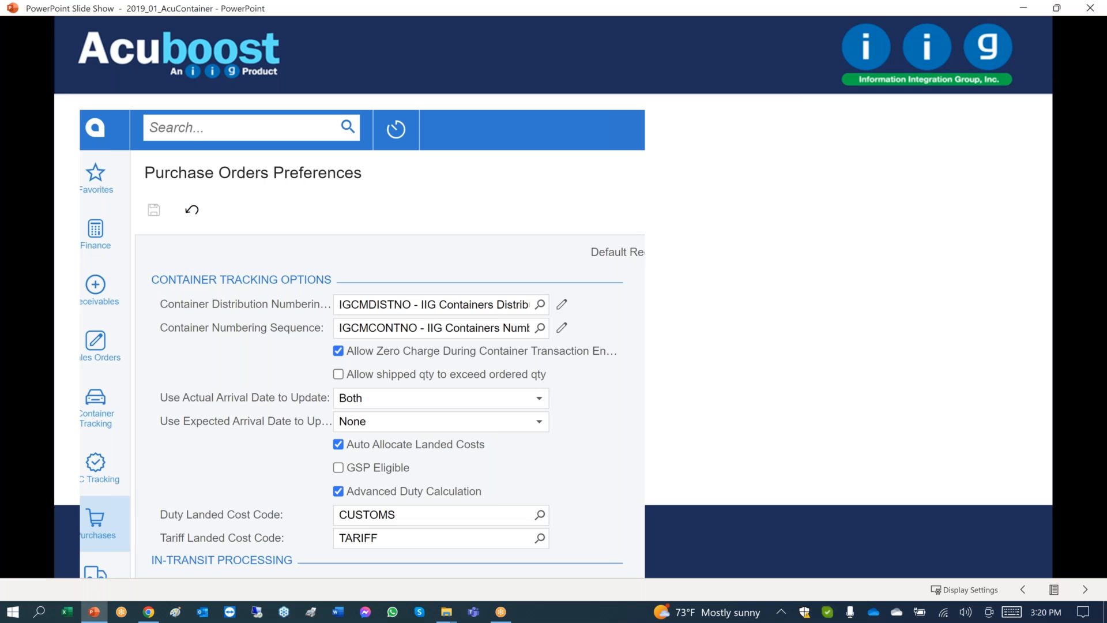
{"action": "key", "text": "Right"}
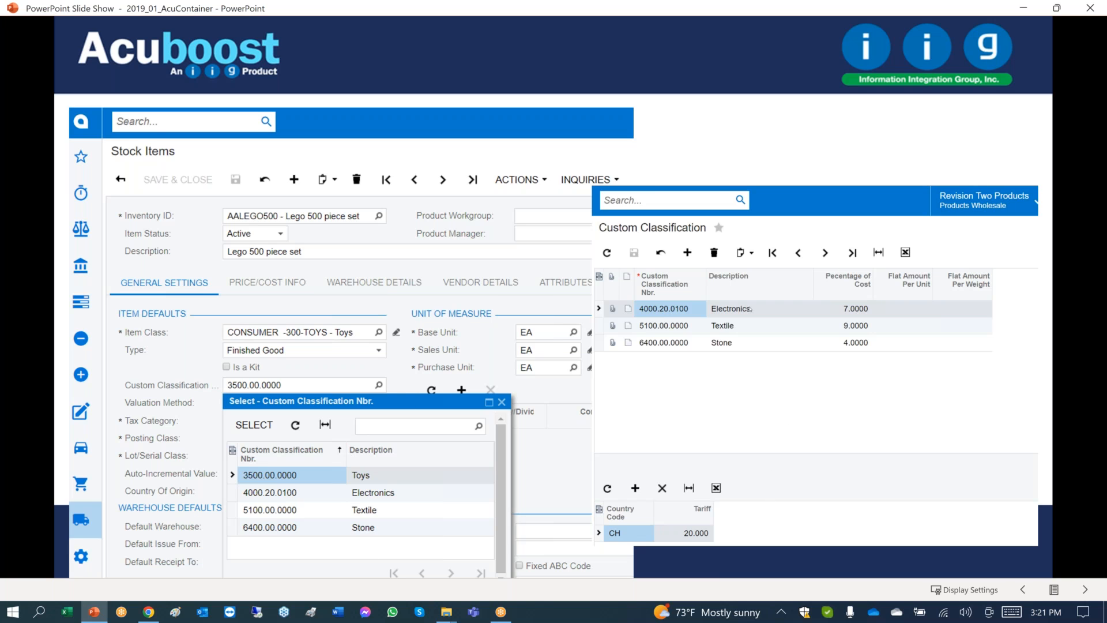
{"action": "left_click", "coordinate": [718, 501]}
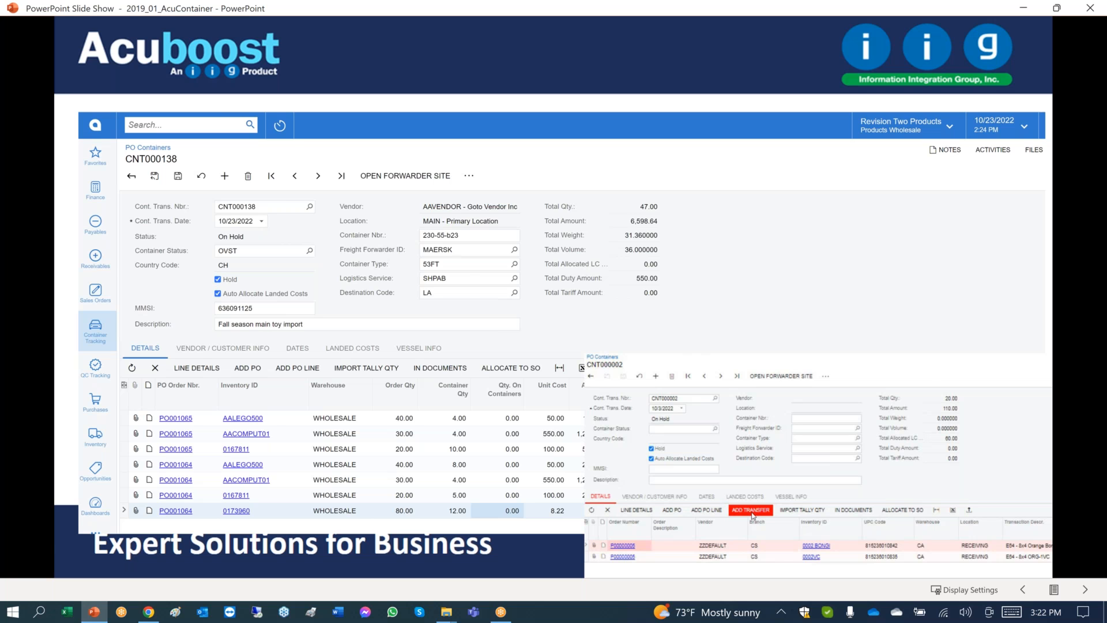
{"action": "key", "text": "Right"}
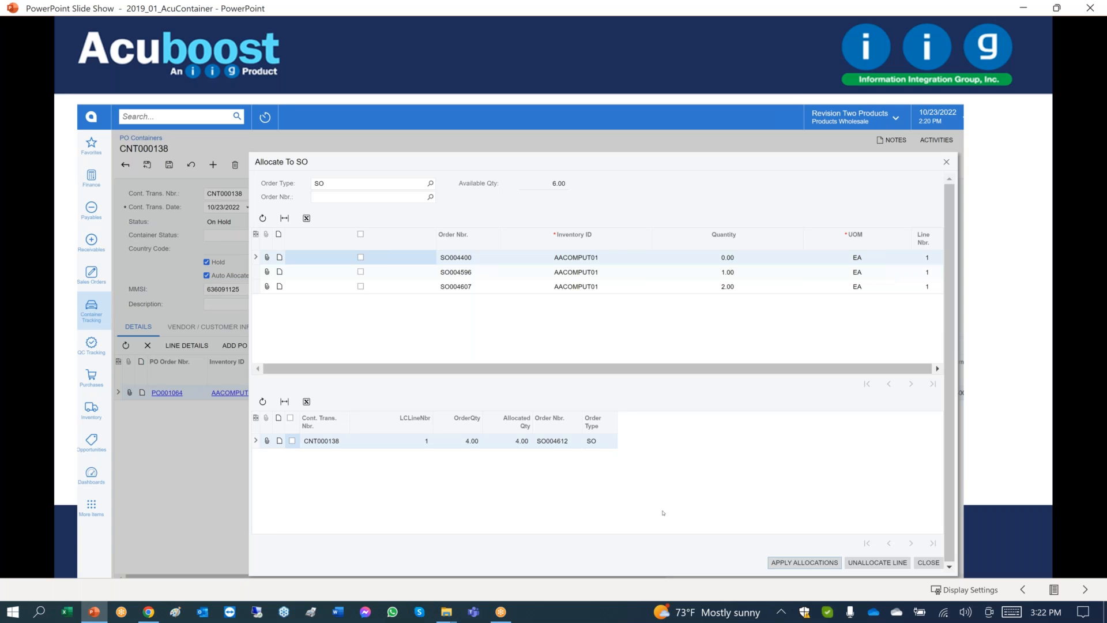
{"action": "left_click", "coordinate": [801, 554]}
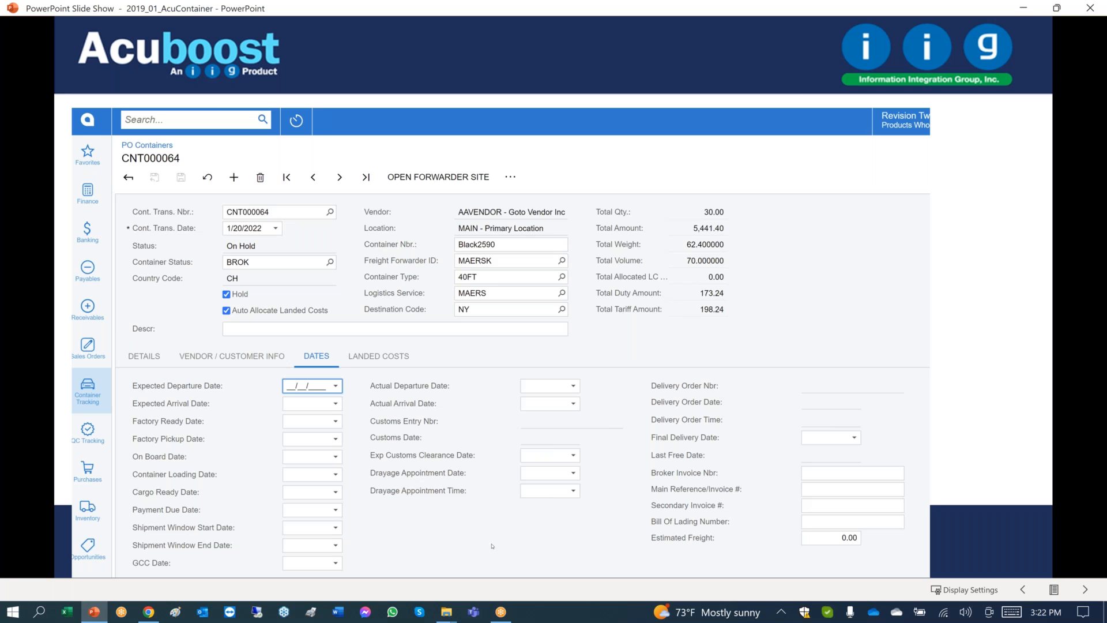
{"action": "key", "text": "Right"}
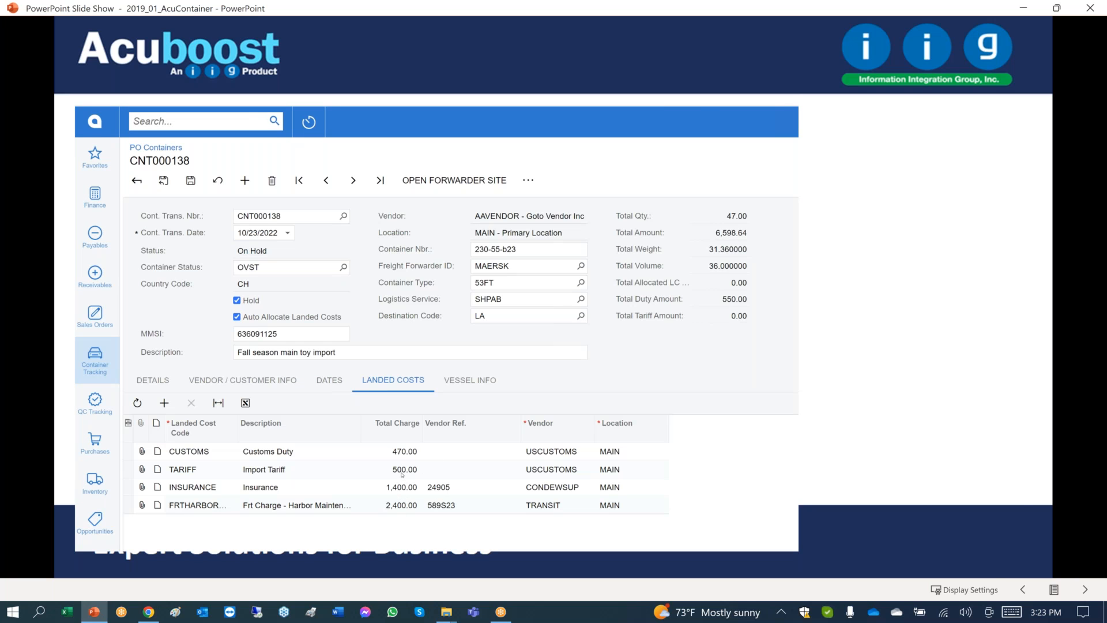
{"action": "key", "text": "Right"}
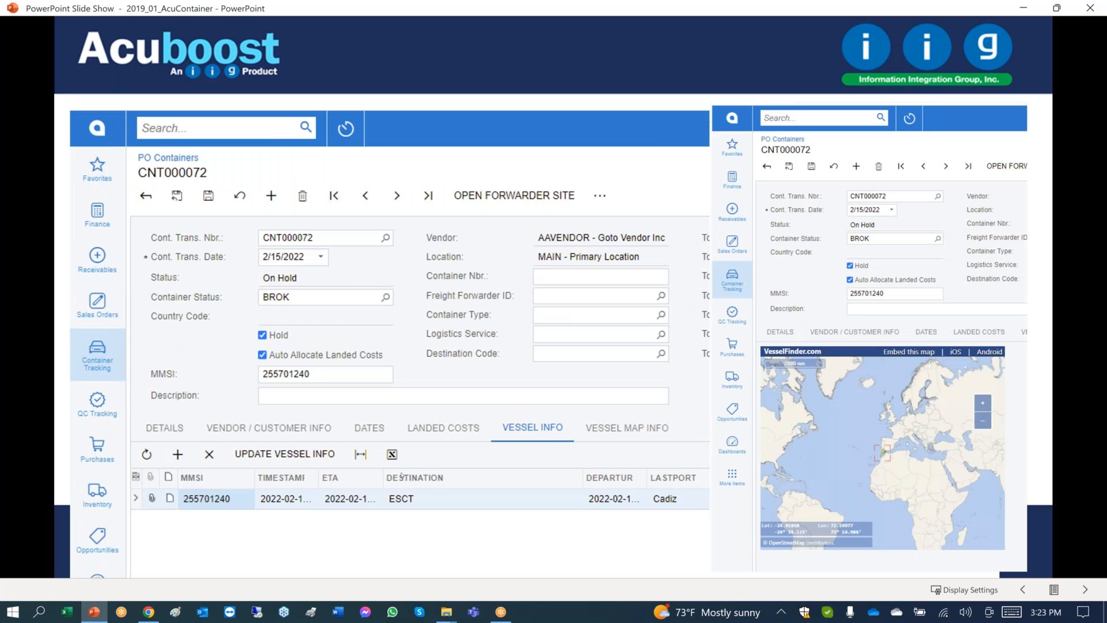
{"action": "key", "text": "Right"}
{"action": "key", "text": "Right"}
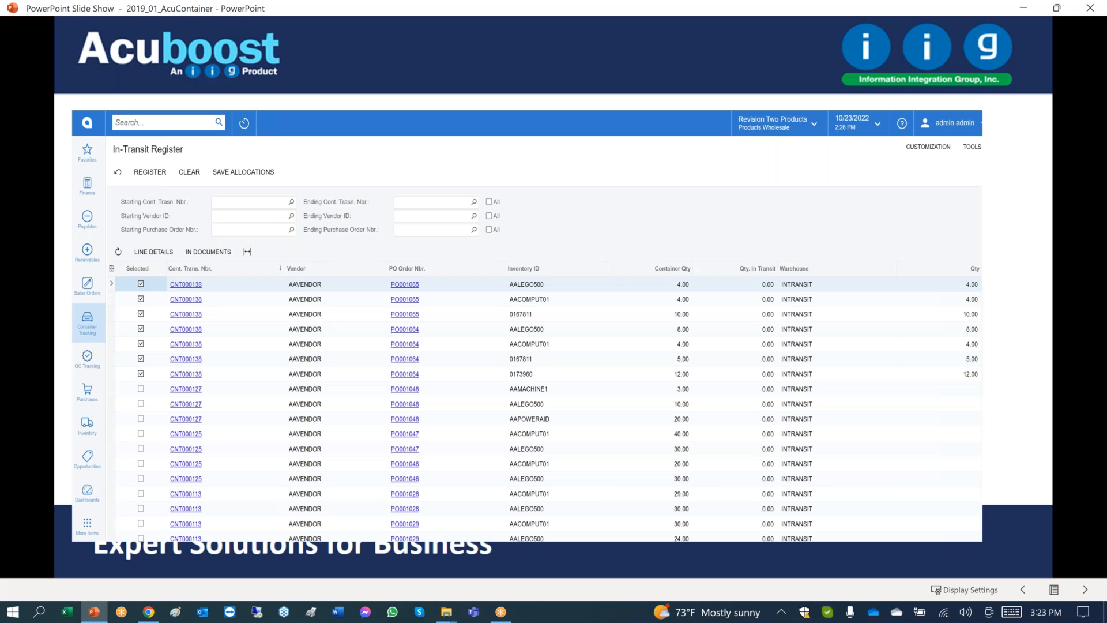
{"action": "key", "text": "Right"}
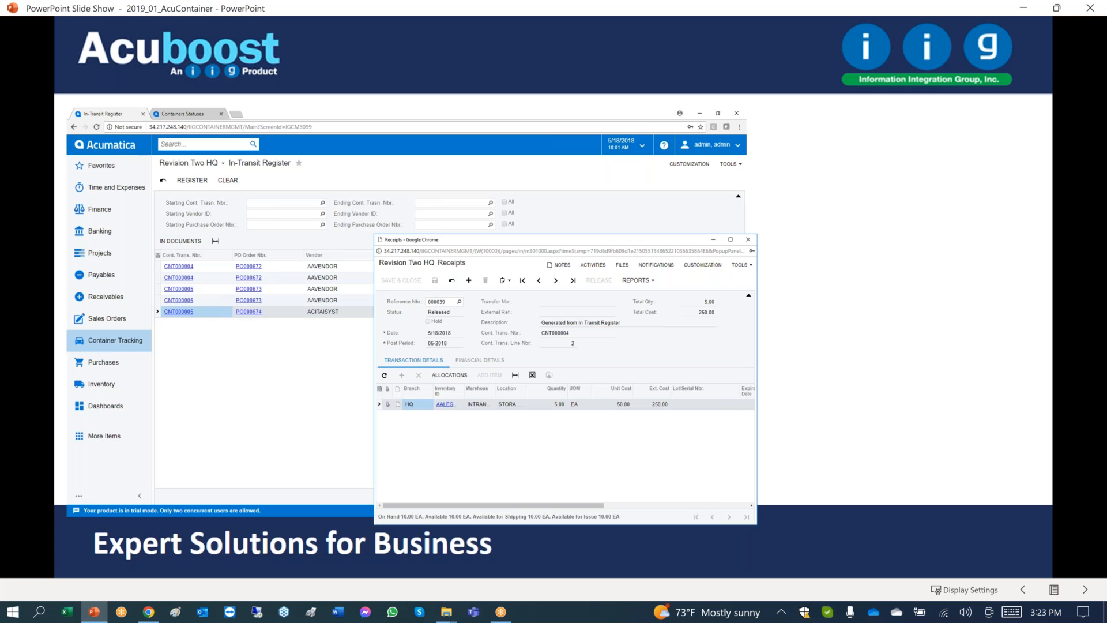
{"action": "left_click", "coordinate": [452, 424]}
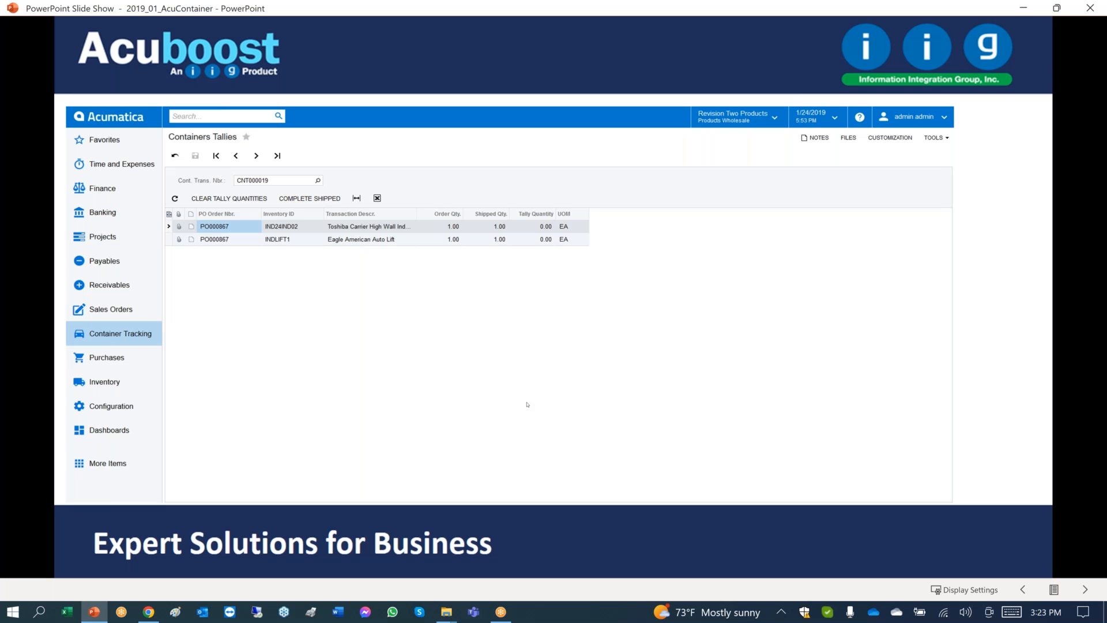
{"action": "key", "text": "Right"}
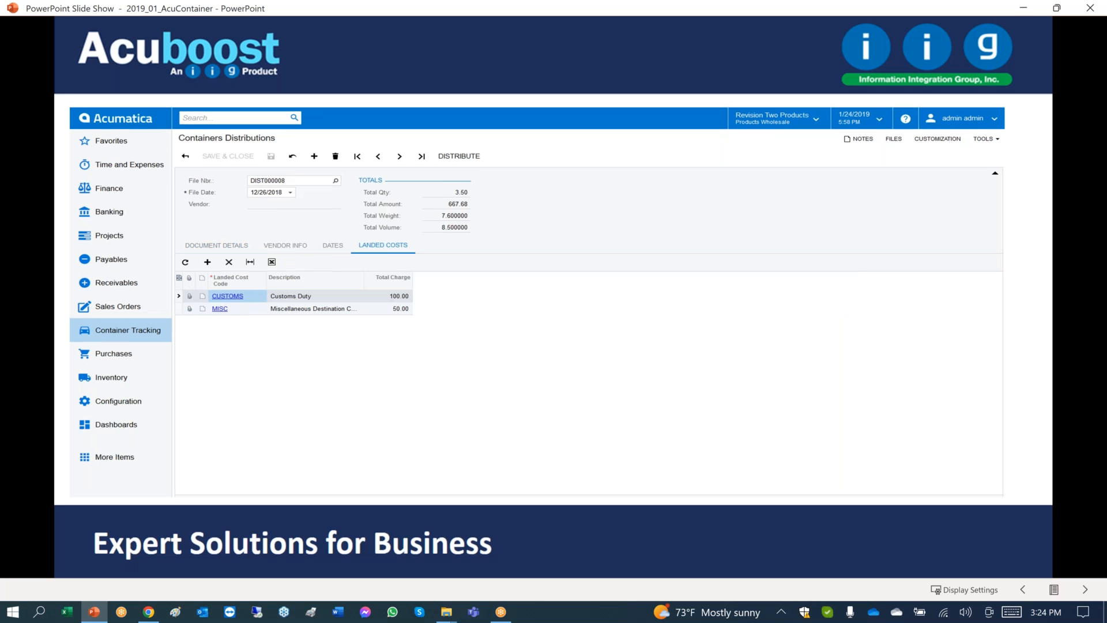
{"action": "key", "text": "Right"}
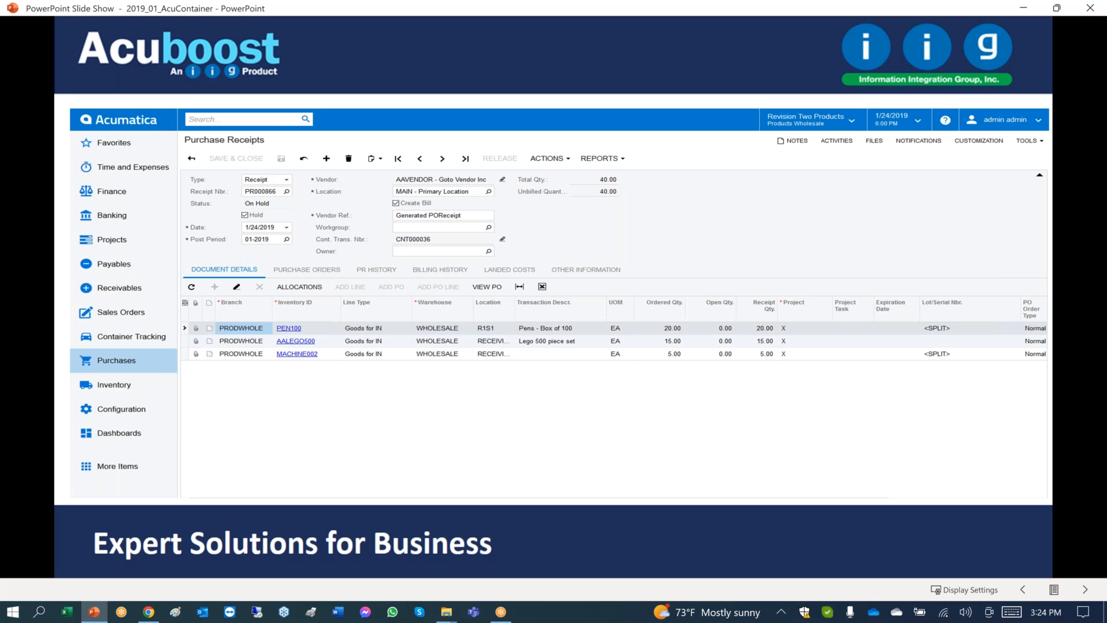
{"action": "key", "text": "Right"}
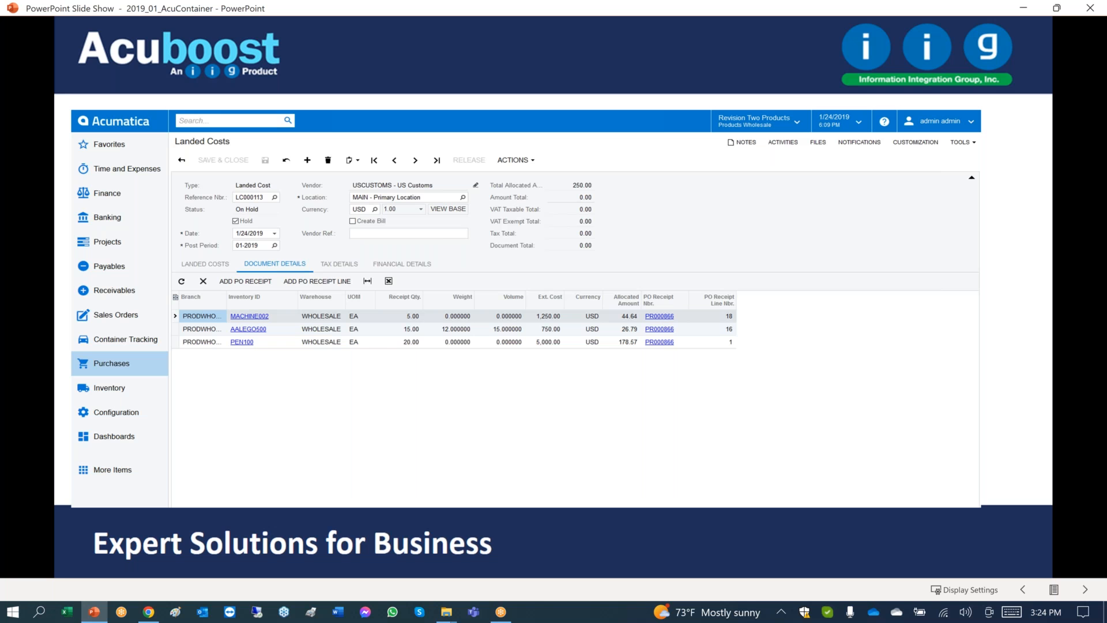
{"action": "key", "text": "Right"}
{"action": "key", "text": "Right"}
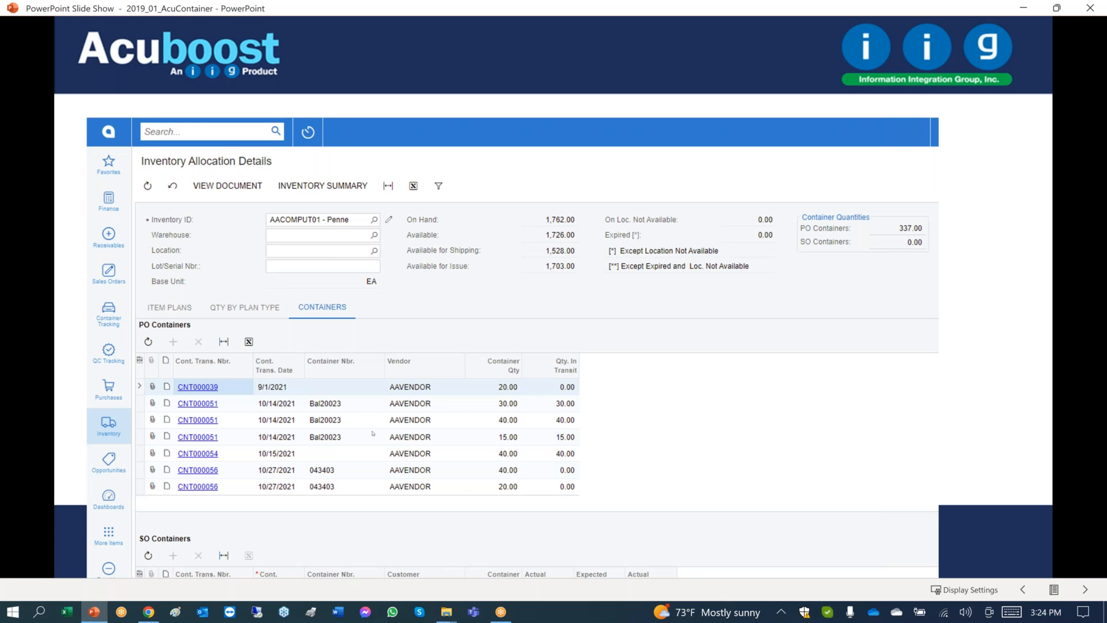
{"action": "key", "text": "Right"}
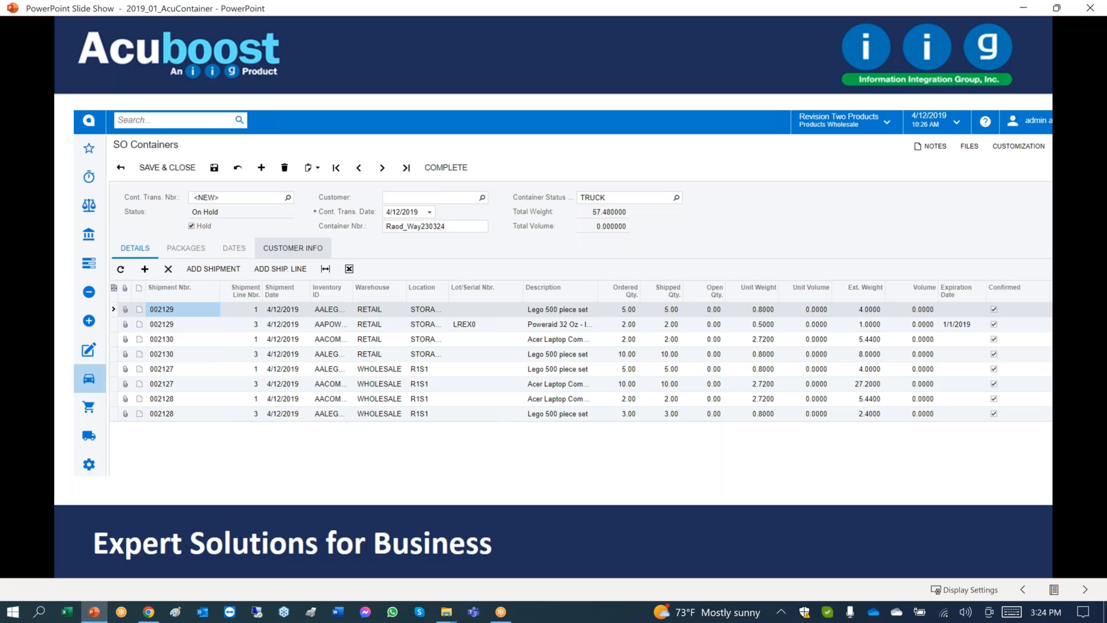
Switch to Chrome and view the PO Containers list filtered by In Transit, Terminal and Arriving Next Week.
{"action": "left_click", "coordinate": [144, 615]}
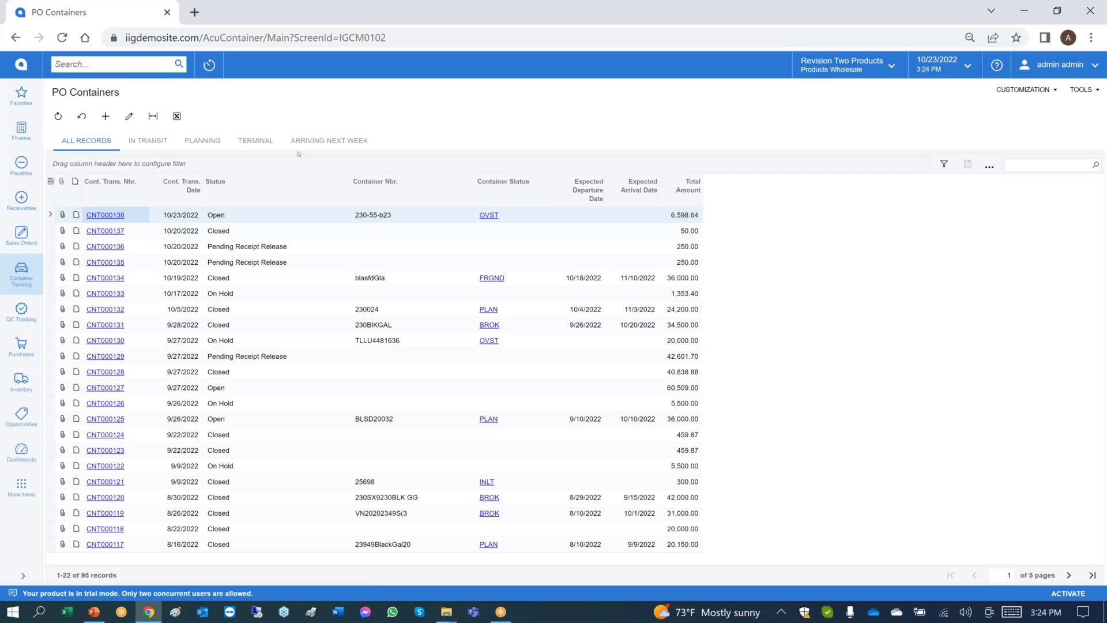
{"action": "left_click", "coordinate": [107, 121]}
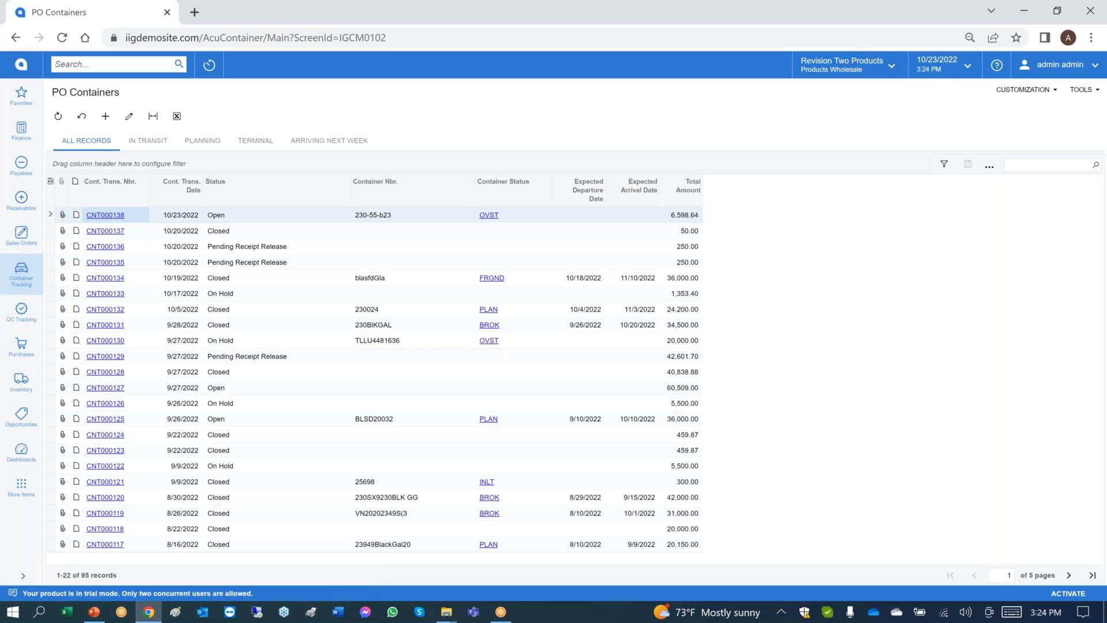
{"action": "left_click", "coordinate": [159, 144]}
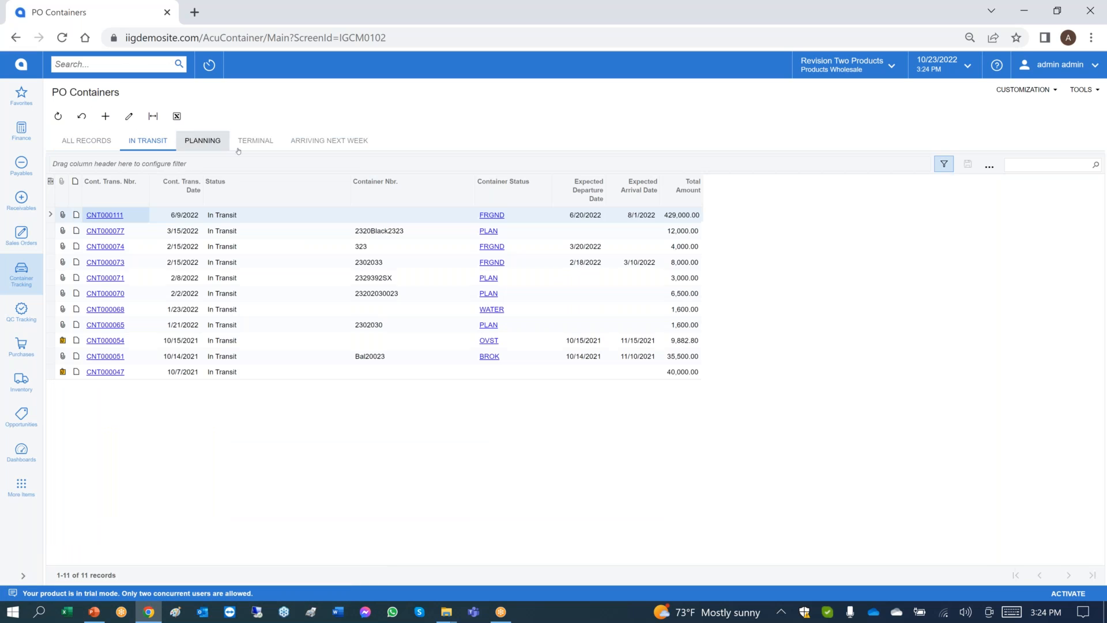
{"action": "left_click", "coordinate": [259, 144]}
{"action": "left_click", "coordinate": [310, 143]}
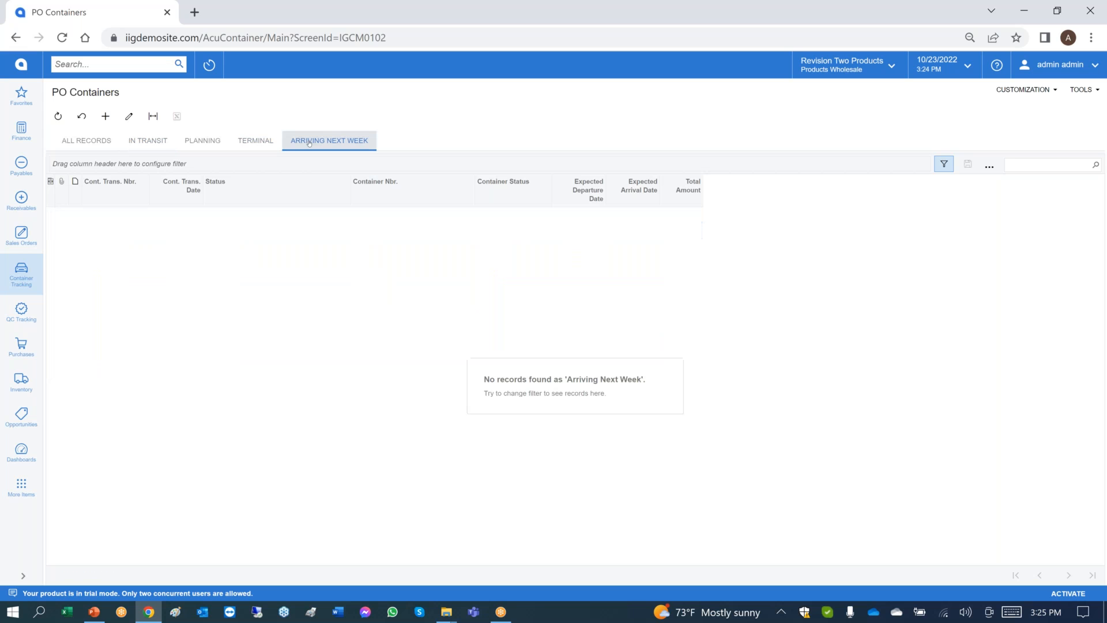
Create a new PO container record with vendor AAVENDOR and container number 23004-2s.
{"action": "left_click", "coordinate": [106, 118]}
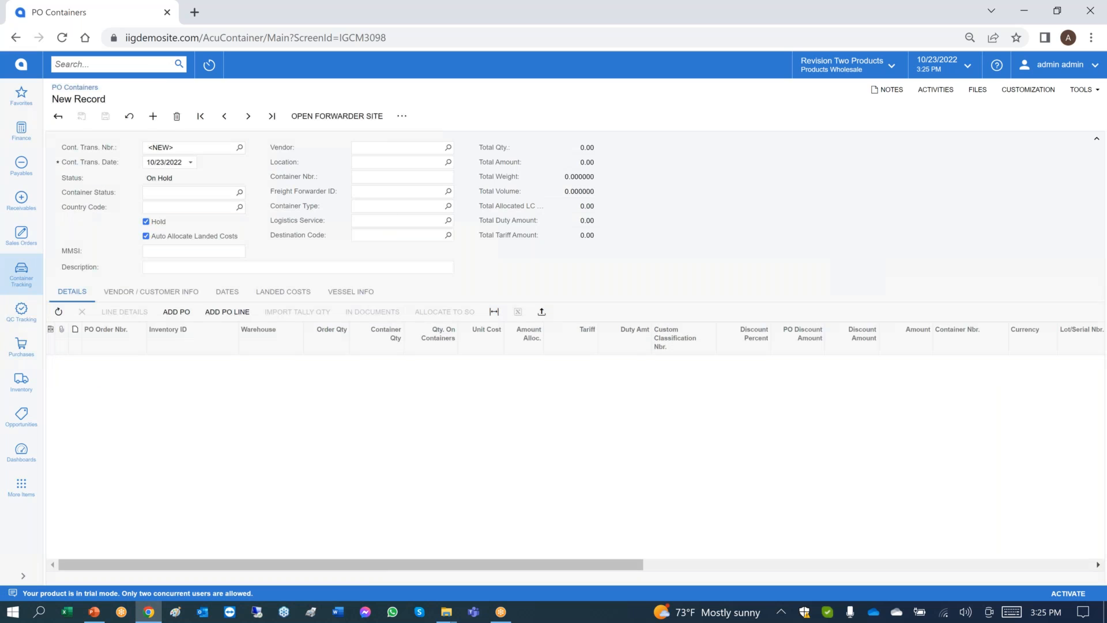
{"action": "left_click", "coordinate": [393, 149]}
{"action": "type", "text": "aave"}
{"action": "key", "text": "Tab"}
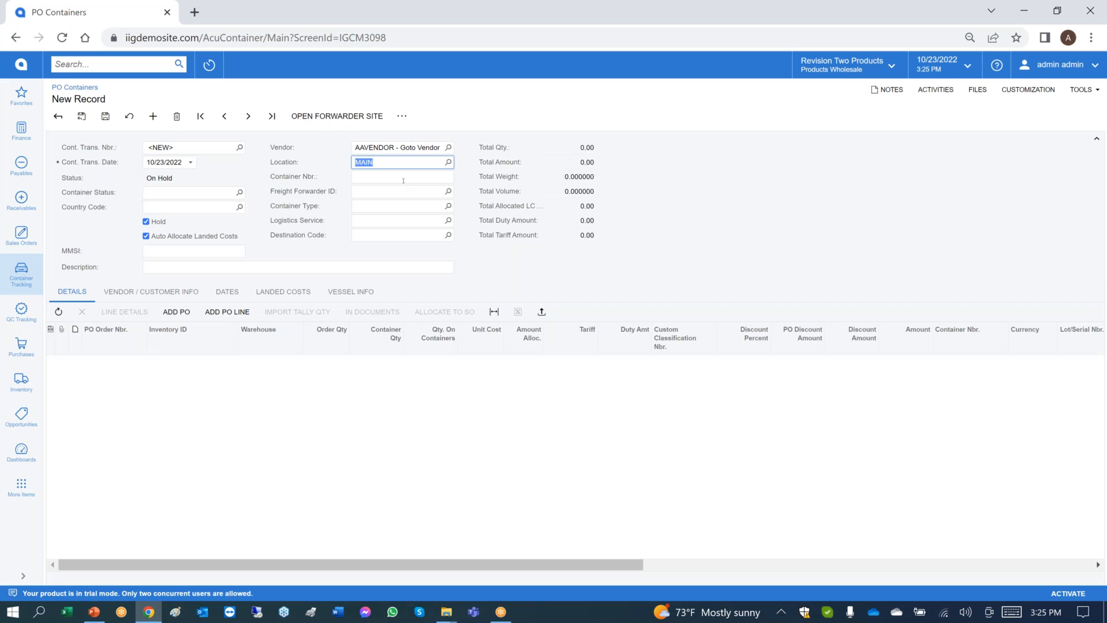
{"action": "key", "text": "Tab"}
{"action": "type", "text": "2300"}
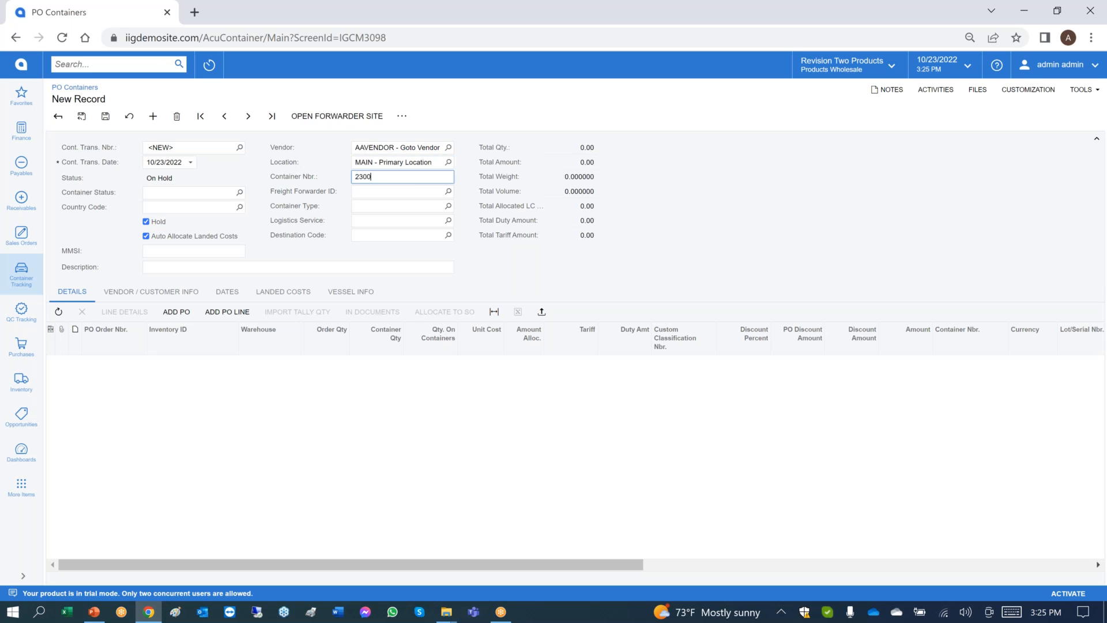
{"action": "type", "text": "4-2s"}
{"action": "key", "text": "Tab"}
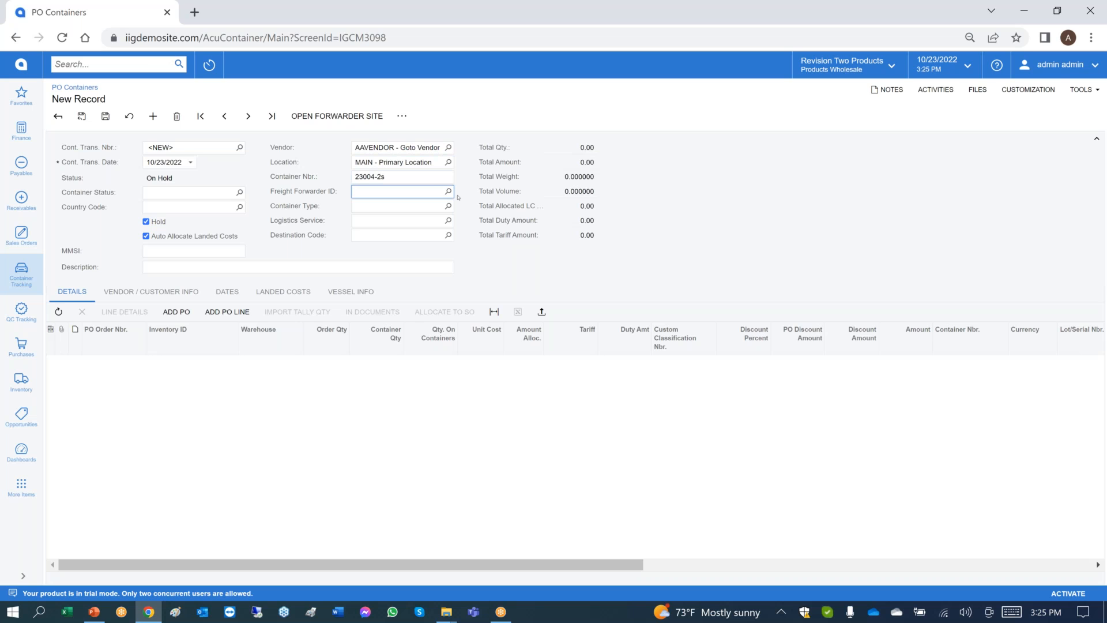
Set the new container's status to PLAN (Planning) and its country code to CH.
{"action": "left_click", "coordinate": [239, 192]}
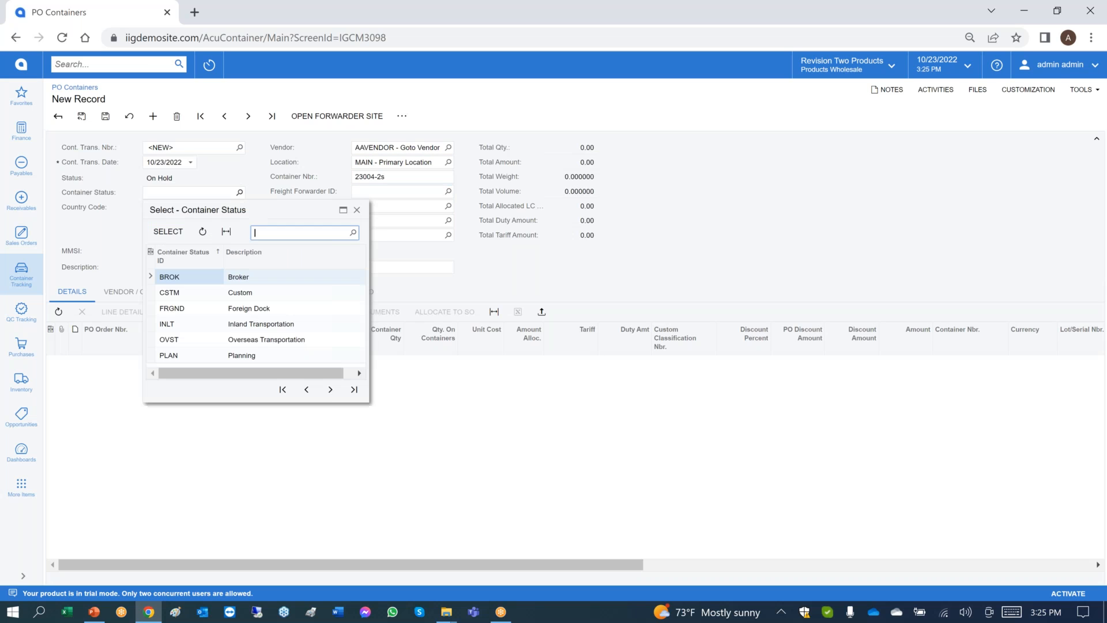
{"action": "double_click", "coordinate": [217, 354]}
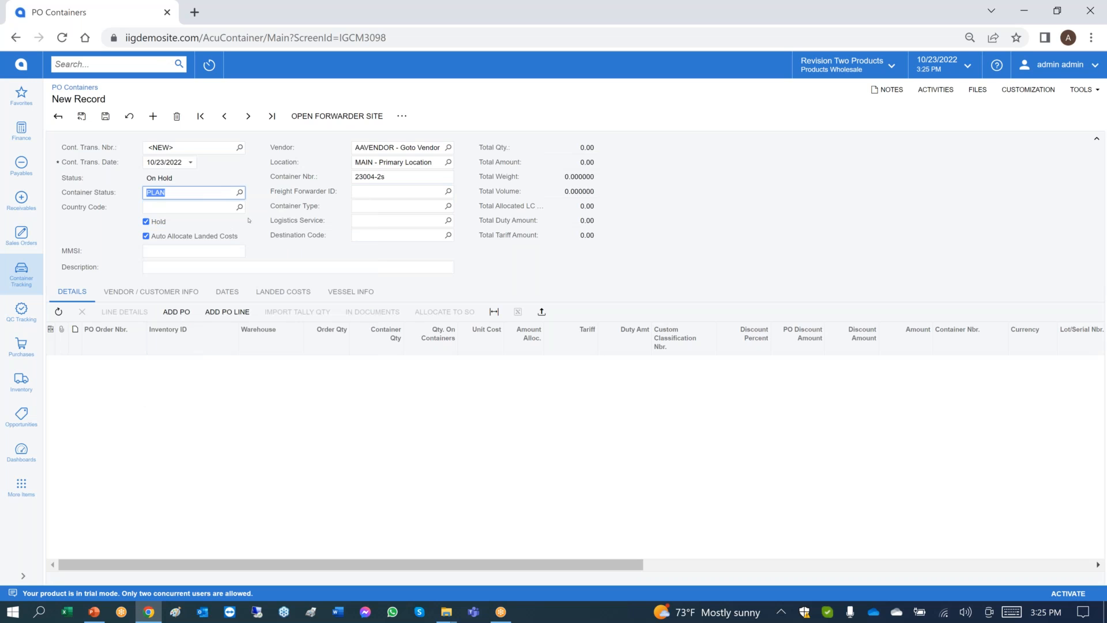
{"action": "left_click", "coordinate": [223, 208]}
{"action": "type", "text": "CH"}
{"action": "key", "text": "Tab"}
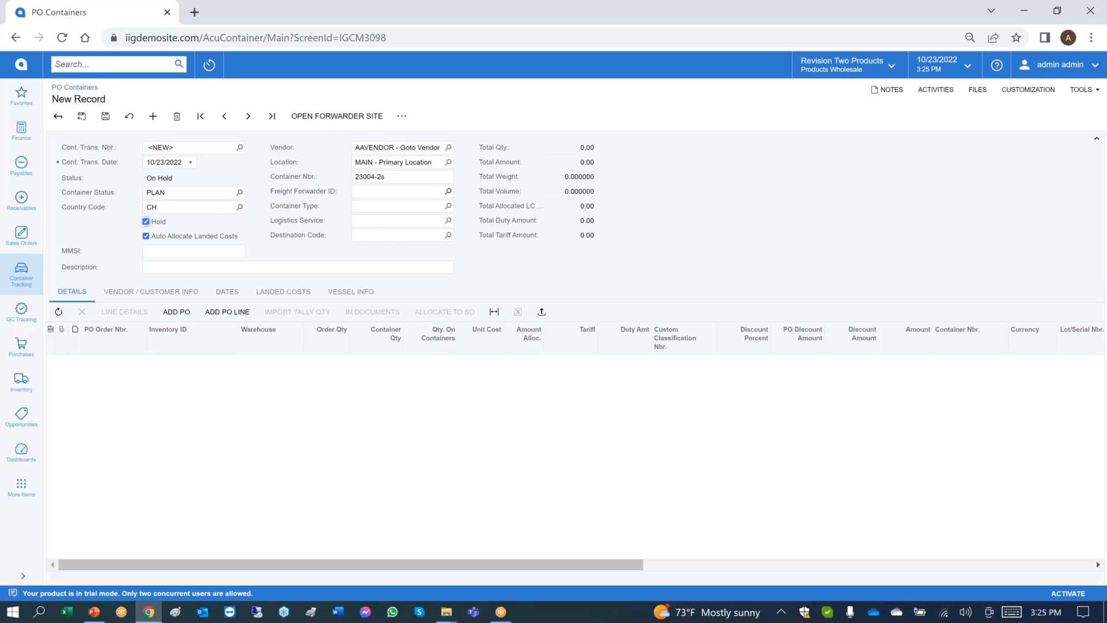
Assign MAERSK as the container's freight forwarder and 53FT as its container type.
{"action": "left_click", "coordinate": [448, 191]}
{"action": "double_click", "coordinate": [383, 283]}
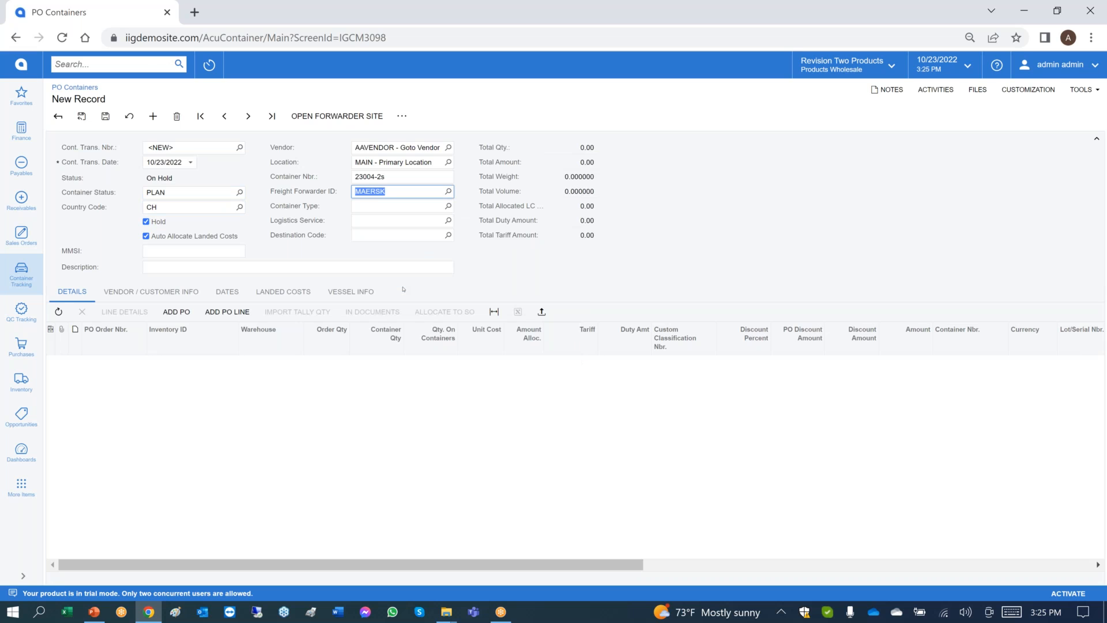
{"action": "left_click", "coordinate": [448, 206]}
{"action": "double_click", "coordinate": [372, 340]}
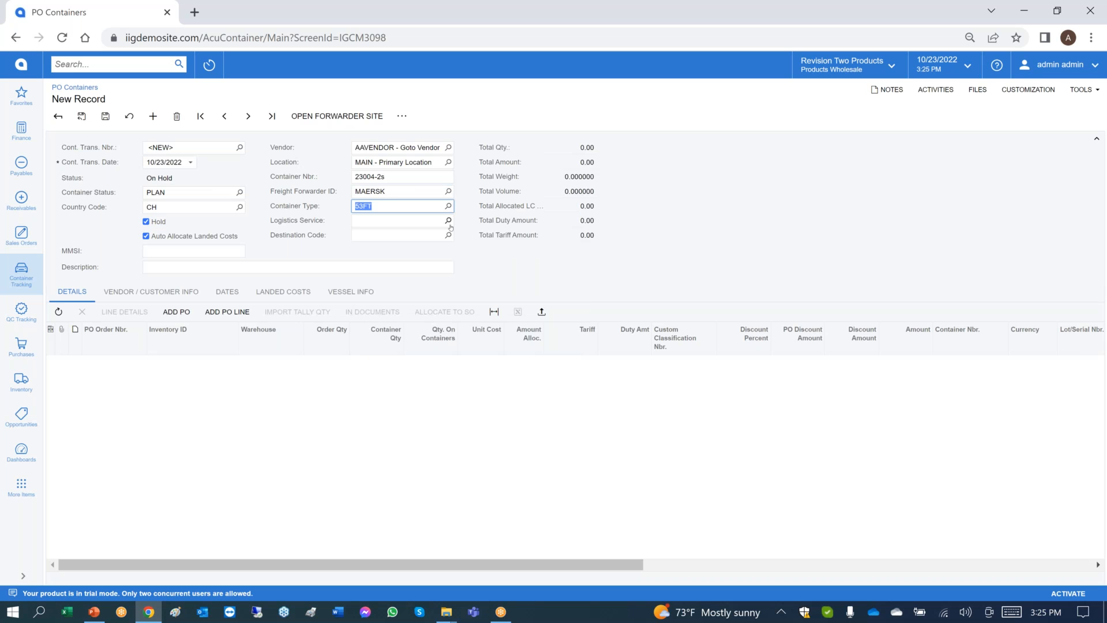
Select SHPAB (Shippabo Logistics) as the logistics service and LA (Los Angeles, CA) as the destination code.
{"action": "left_click", "coordinate": [448, 220]}
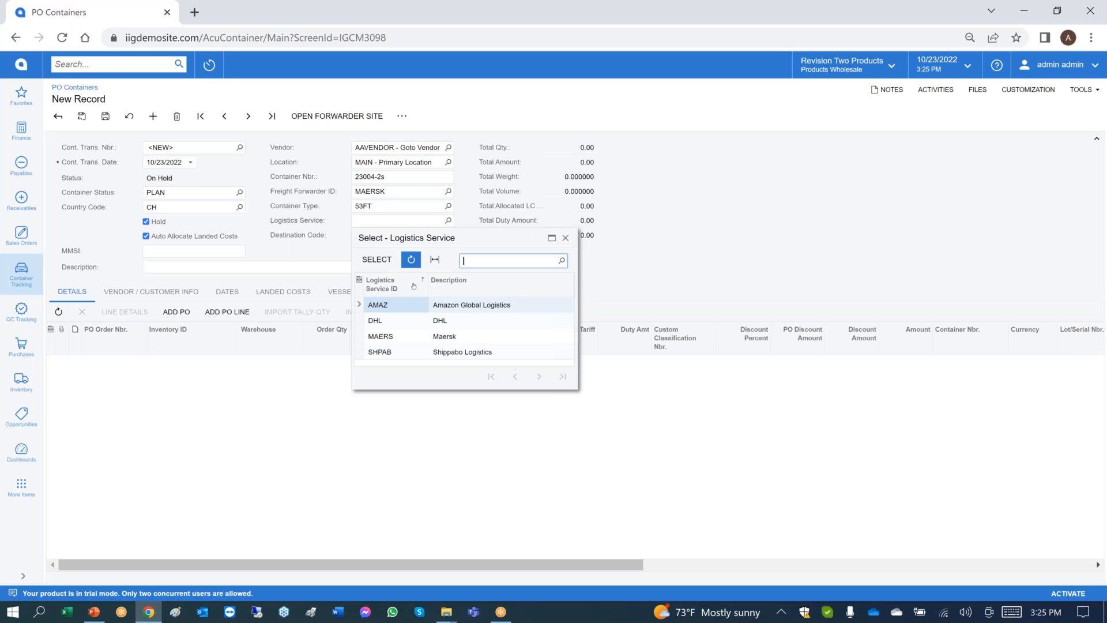
{"action": "left_click", "coordinate": [397, 351]}
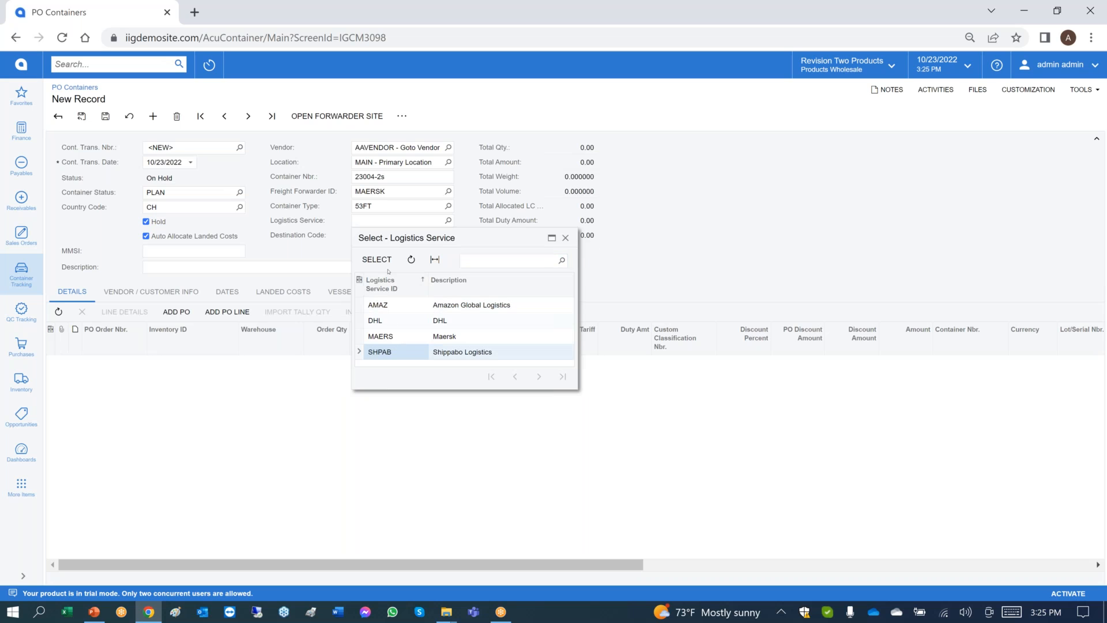
{"action": "left_click", "coordinate": [378, 260]}
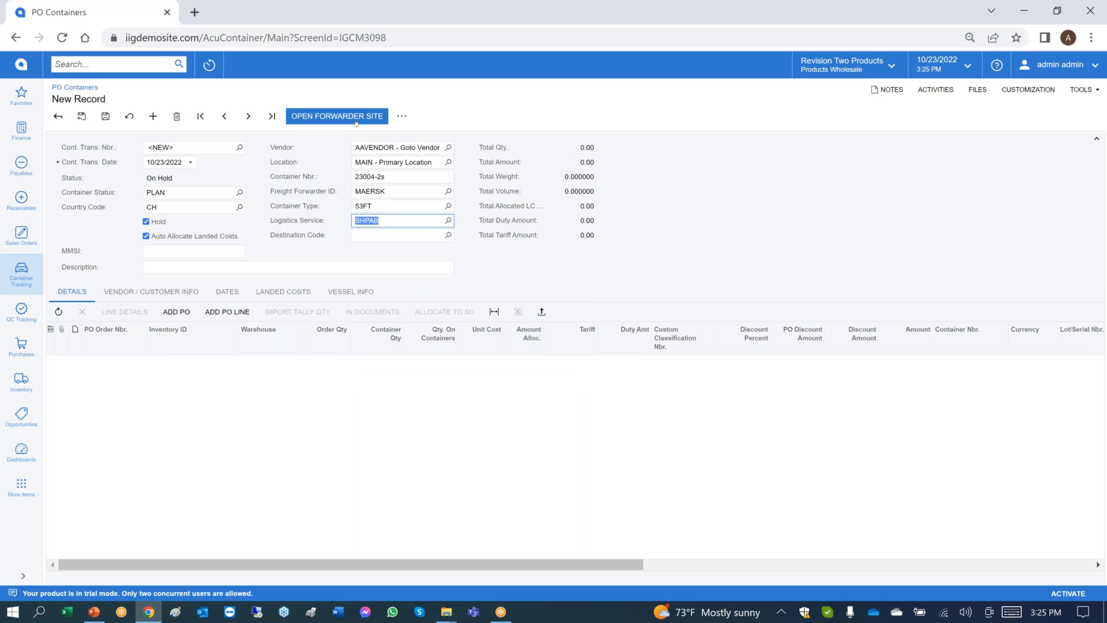
{"action": "left_click", "coordinate": [395, 234]}
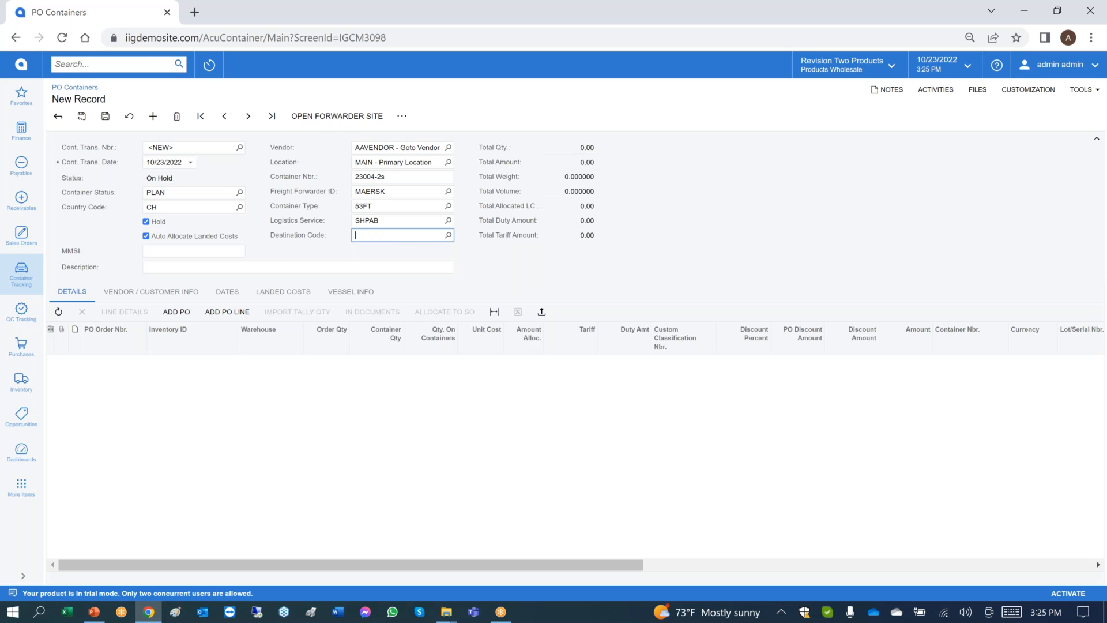
{"action": "left_click", "coordinate": [448, 235]}
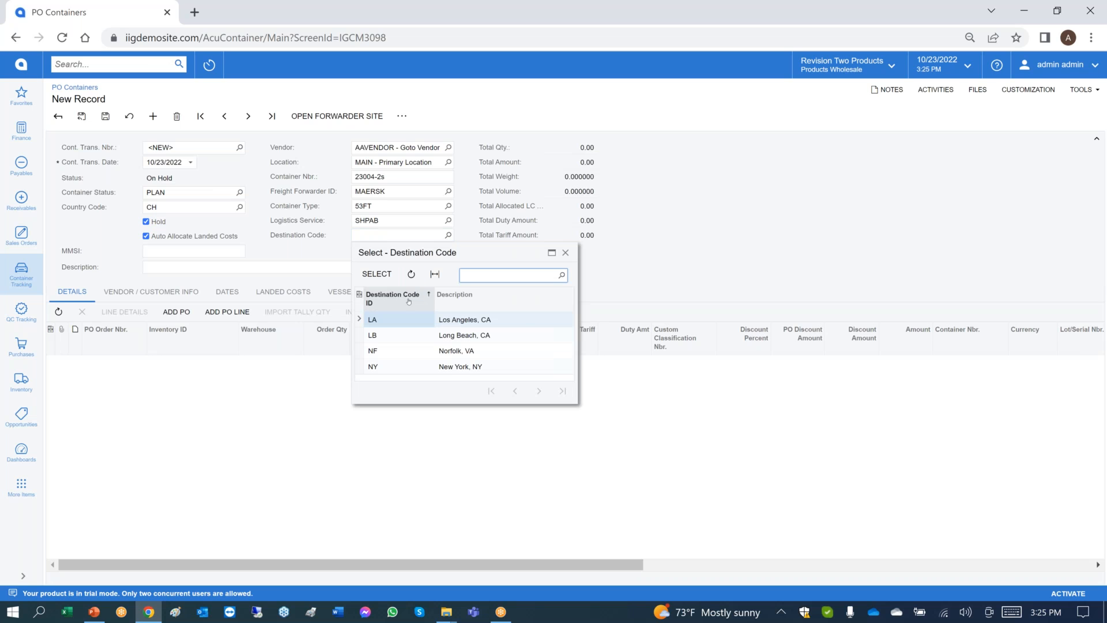
{"action": "left_click", "coordinate": [396, 276]}
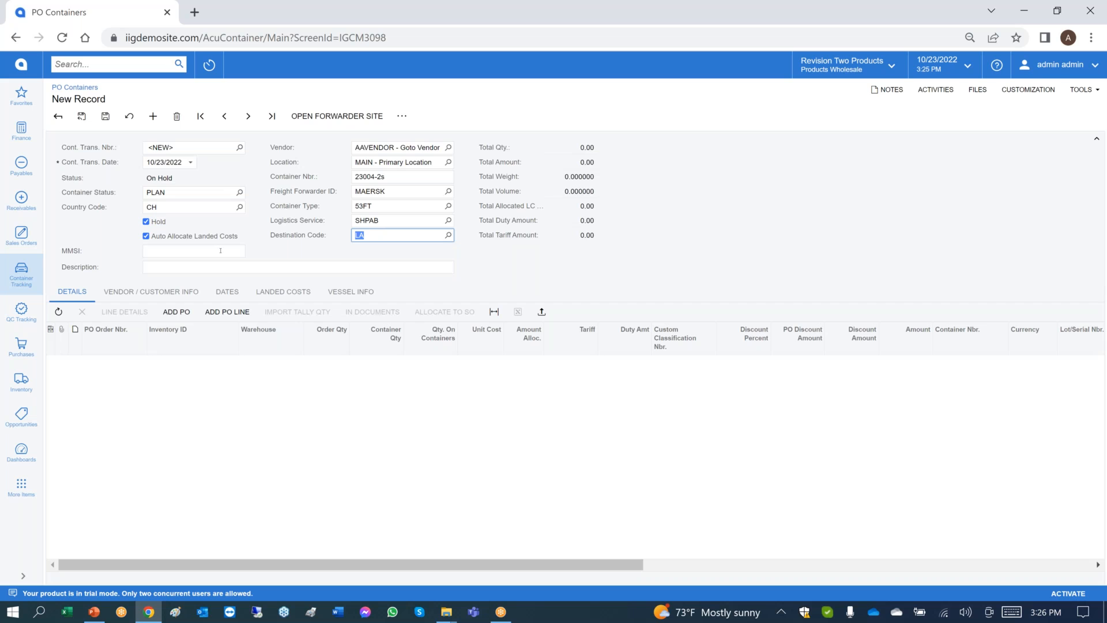
Enter 636091125 as the container's MMSI number.
{"action": "left_click", "coordinate": [220, 250]}
{"action": "type", "text": "6"}
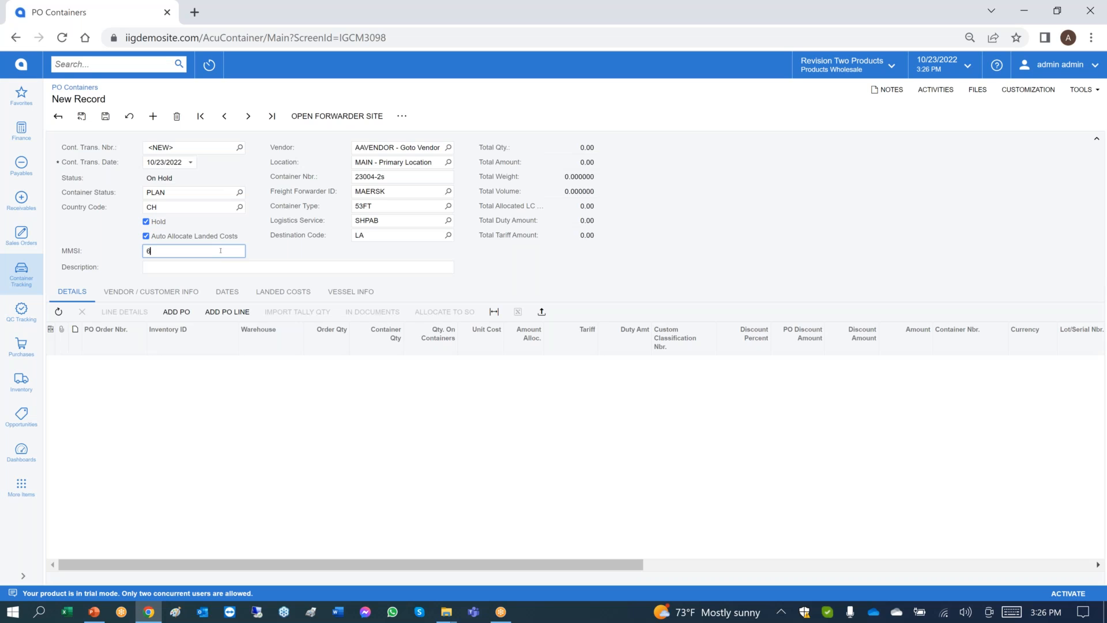
{"action": "type", "text": "36091125"}
{"action": "key", "text": "Tab"}
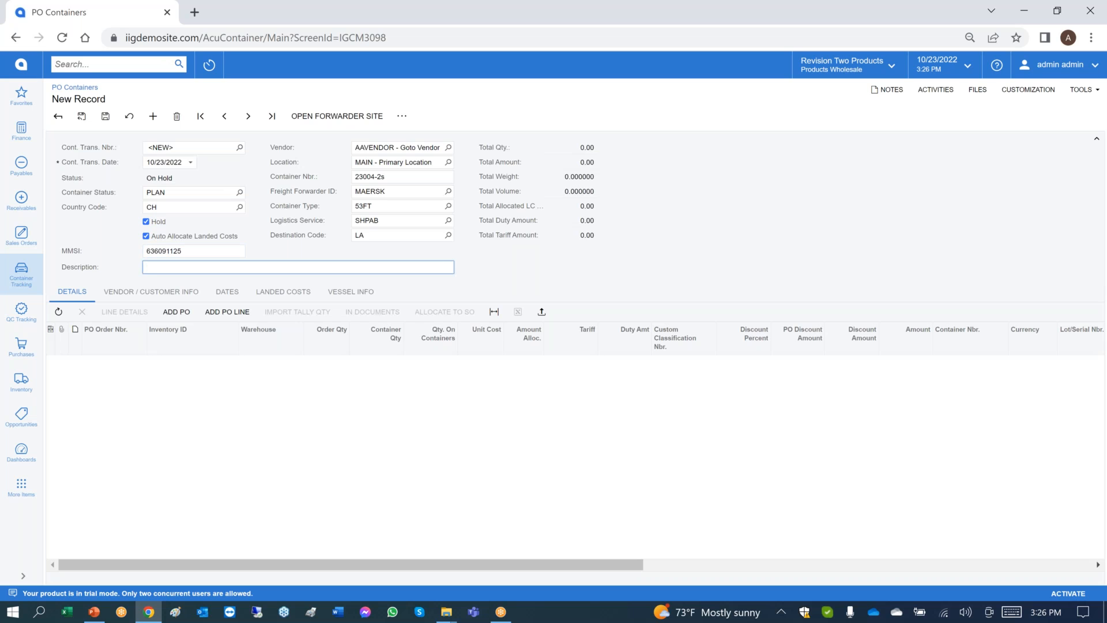
Enter "Fall season container" as the container's description.
{"action": "type", "text": "Fall season container"}
{"action": "key", "text": "Tab"}
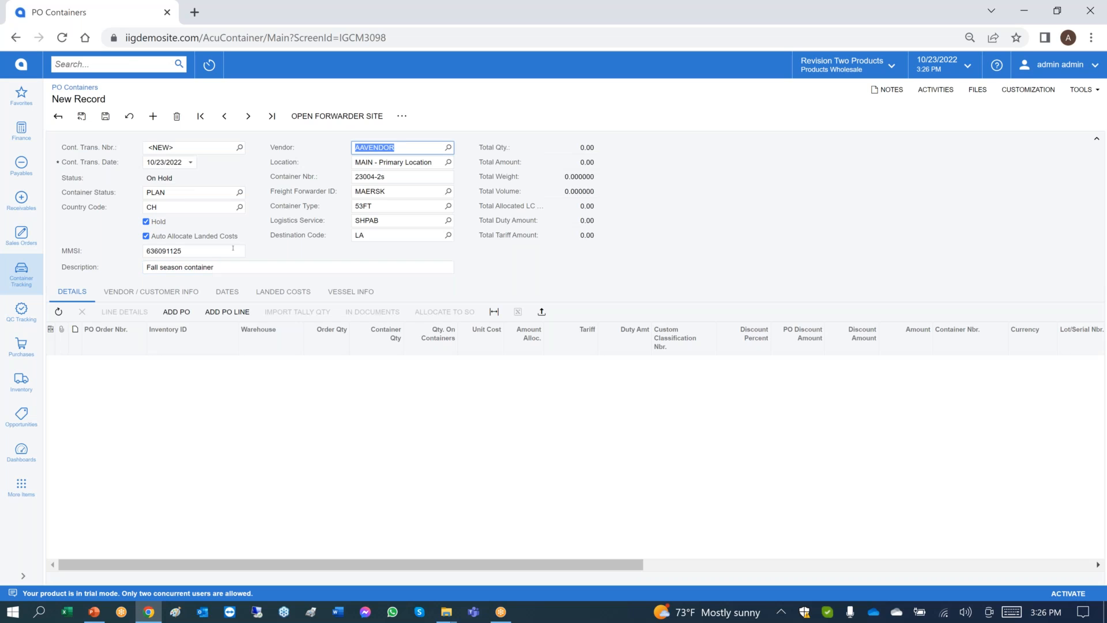
Sort the vendor's purchase orders by order number in descending order and add the two highest-numbered orders to the container.
{"action": "left_click", "coordinate": [190, 312]}
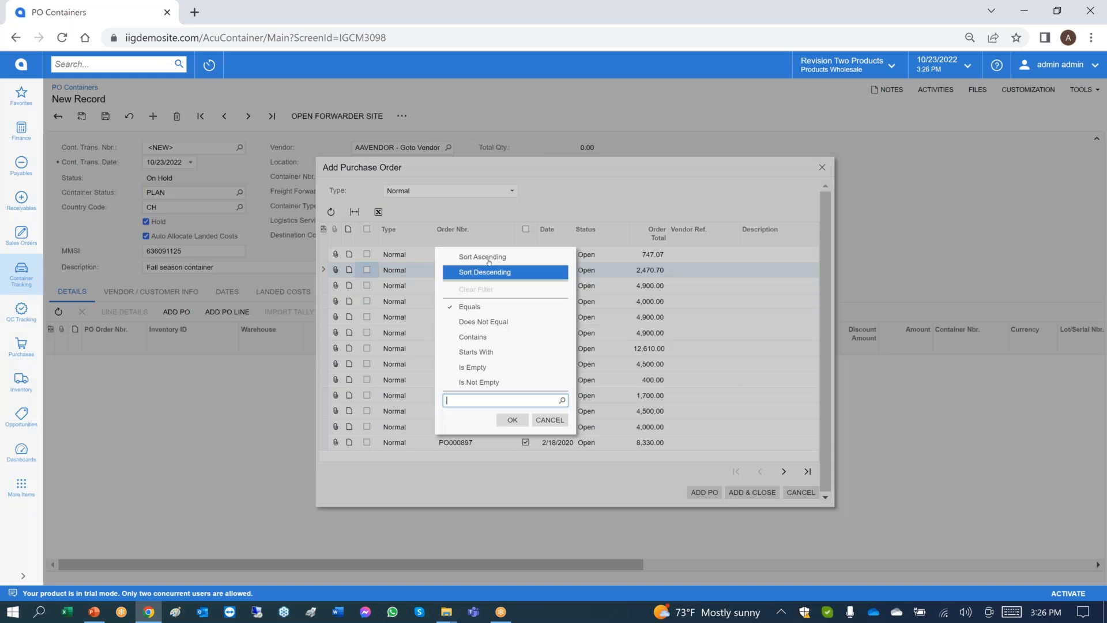
{"action": "left_click", "coordinate": [504, 281]}
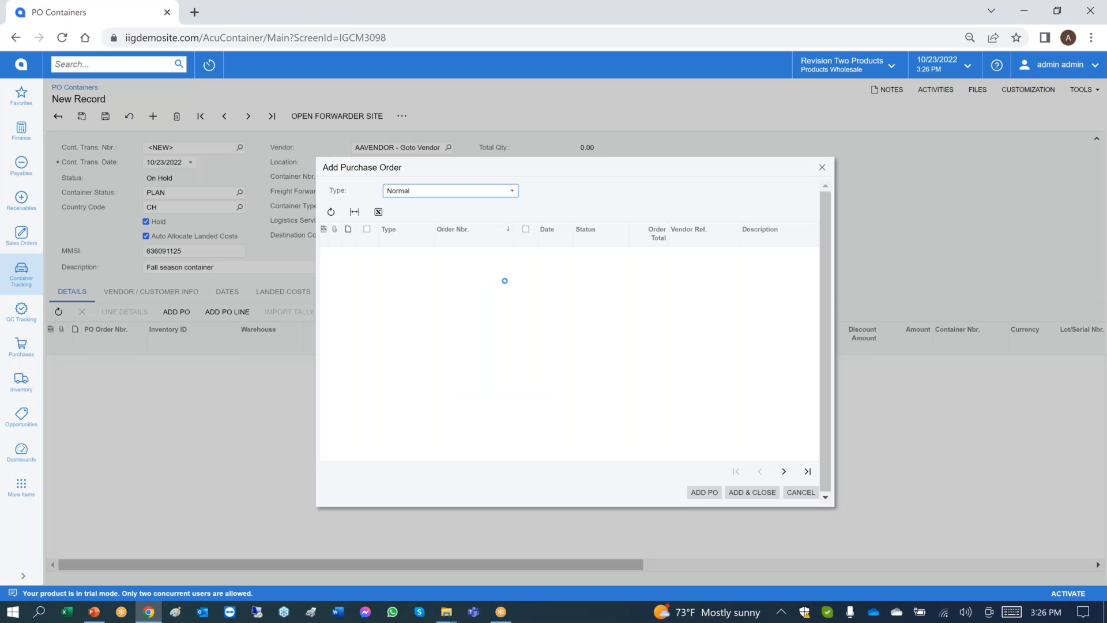
{"action": "left_click", "coordinate": [368, 255]}
{"action": "left_click", "coordinate": [367, 269]}
{"action": "left_click", "coordinate": [744, 491]}
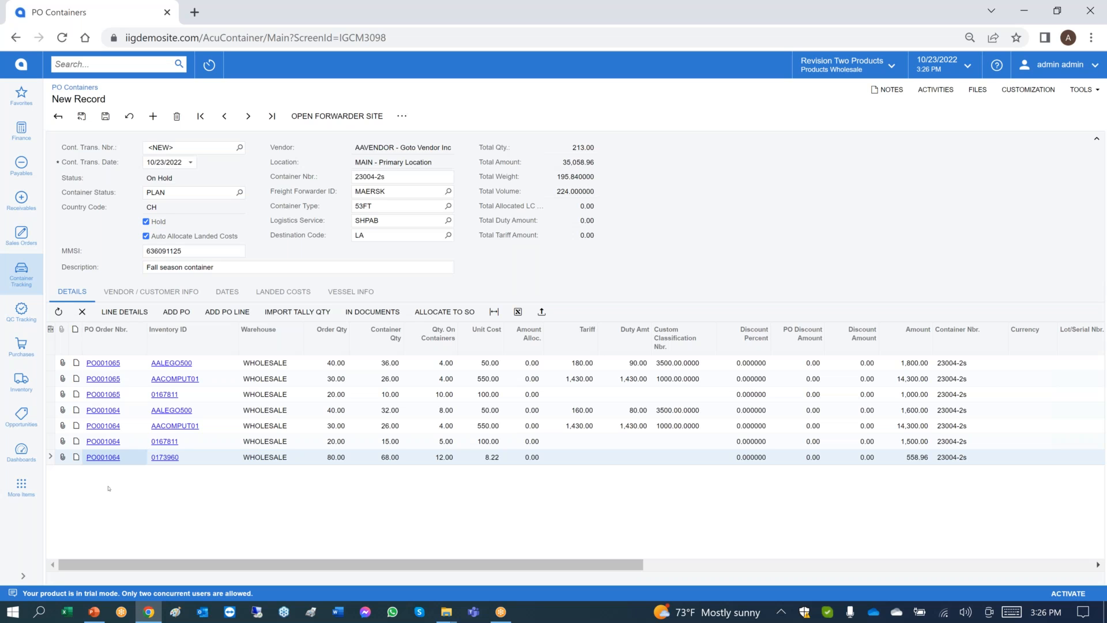
Review the container's landed costs and check the custom classification and country tariffs for item AACOMPUT01.
{"action": "left_click", "coordinate": [304, 292]}
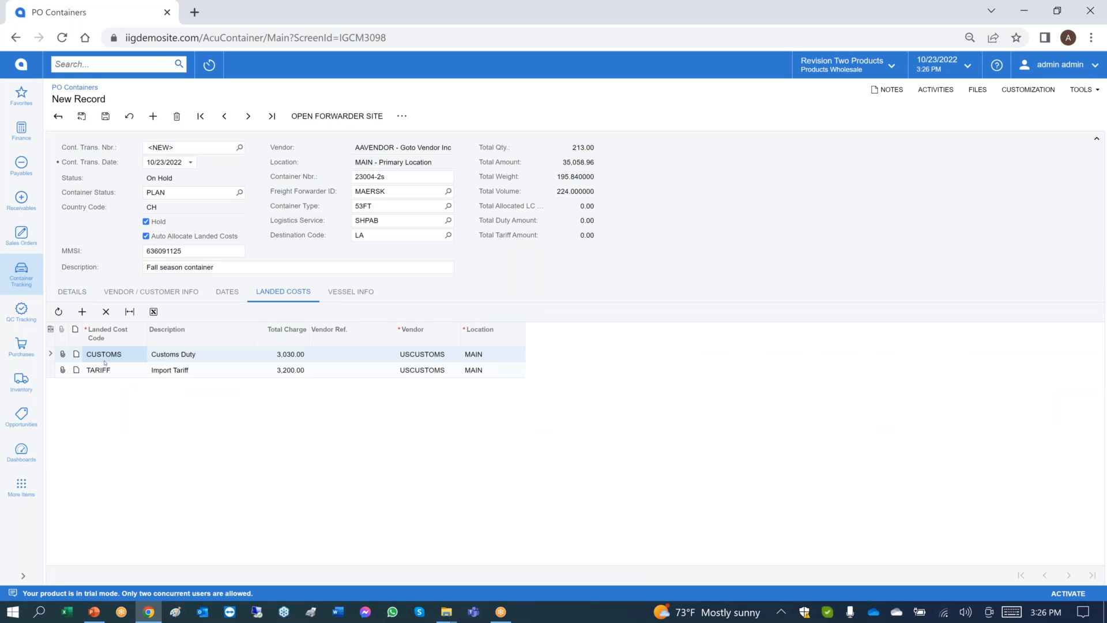
{"action": "left_click", "coordinate": [73, 292]}
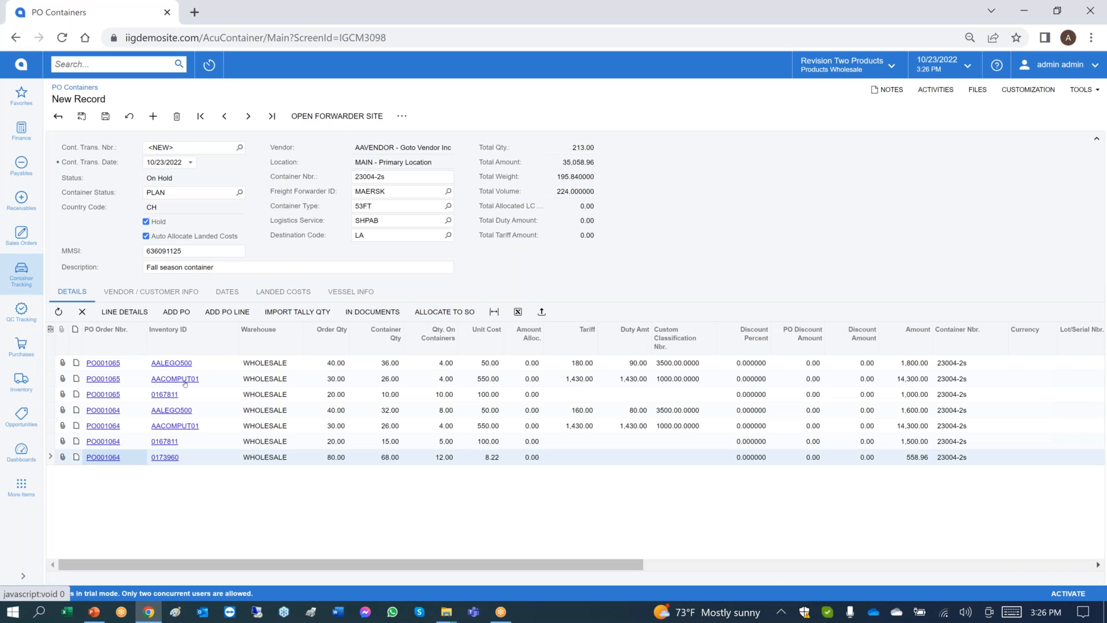
{"action": "left_click", "coordinate": [182, 377]}
{"action": "left_click", "coordinate": [182, 378]}
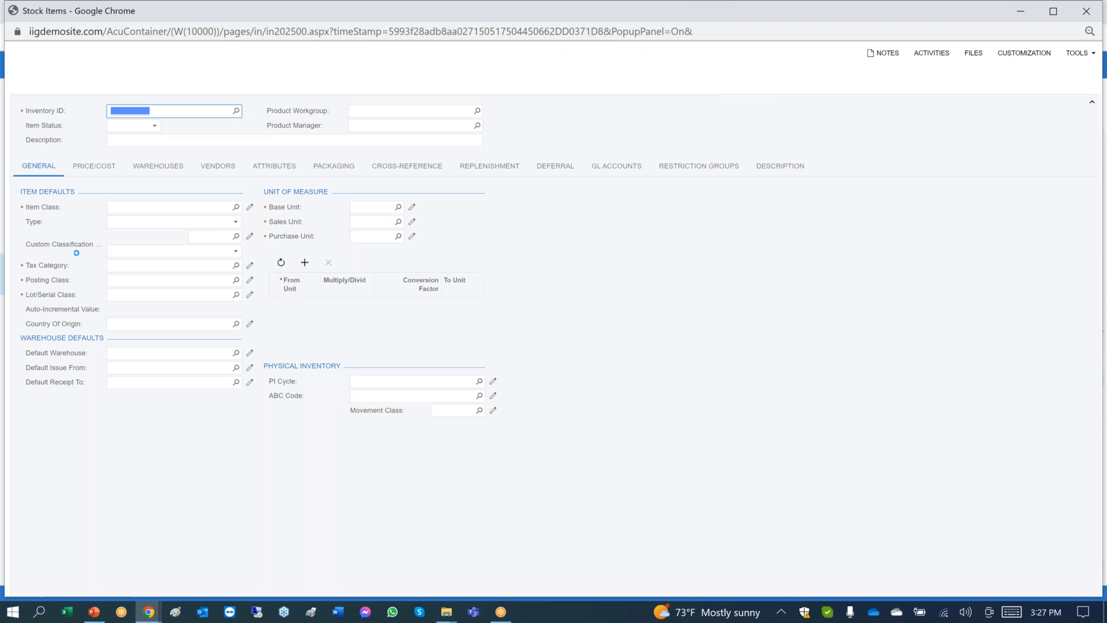
{"action": "left_click", "coordinate": [248, 270]}
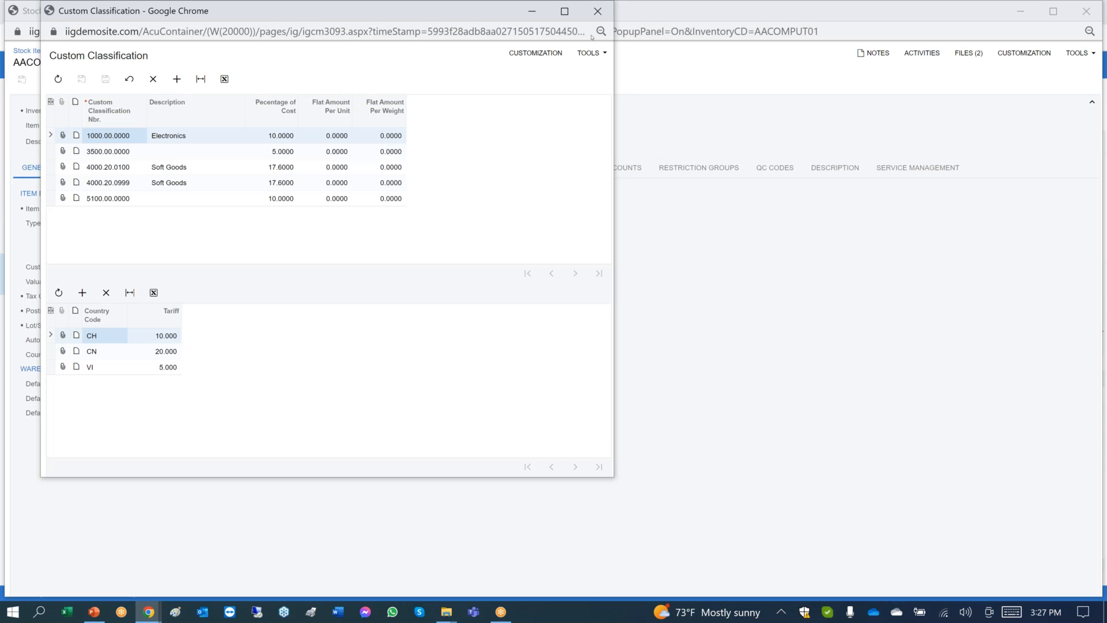
{"action": "left_click", "coordinate": [597, 11]}
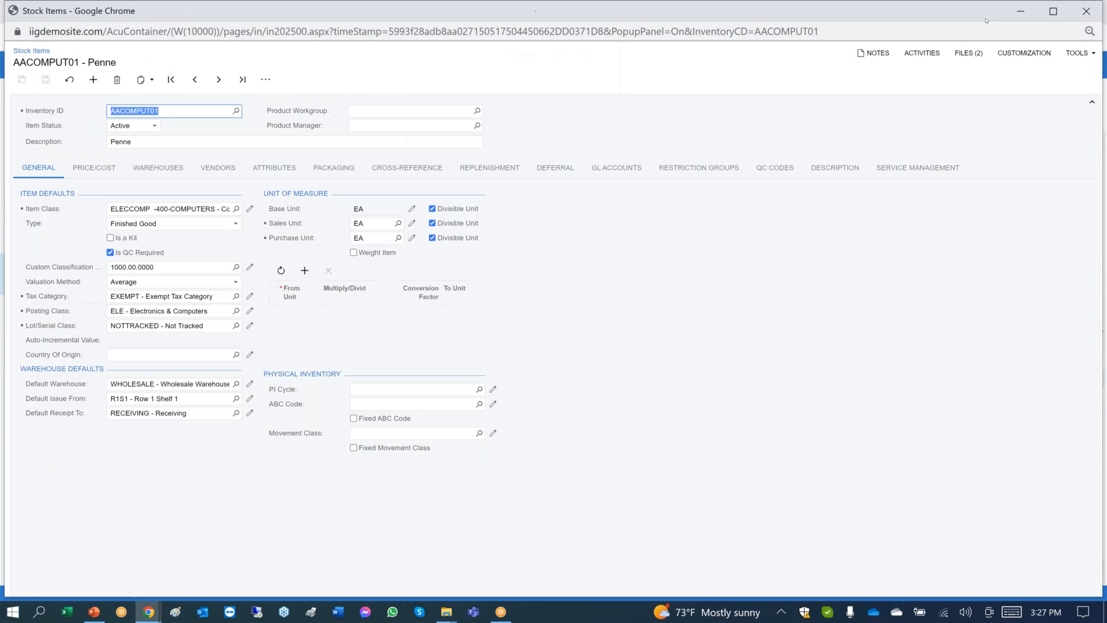
{"action": "left_click", "coordinate": [1087, 11]}
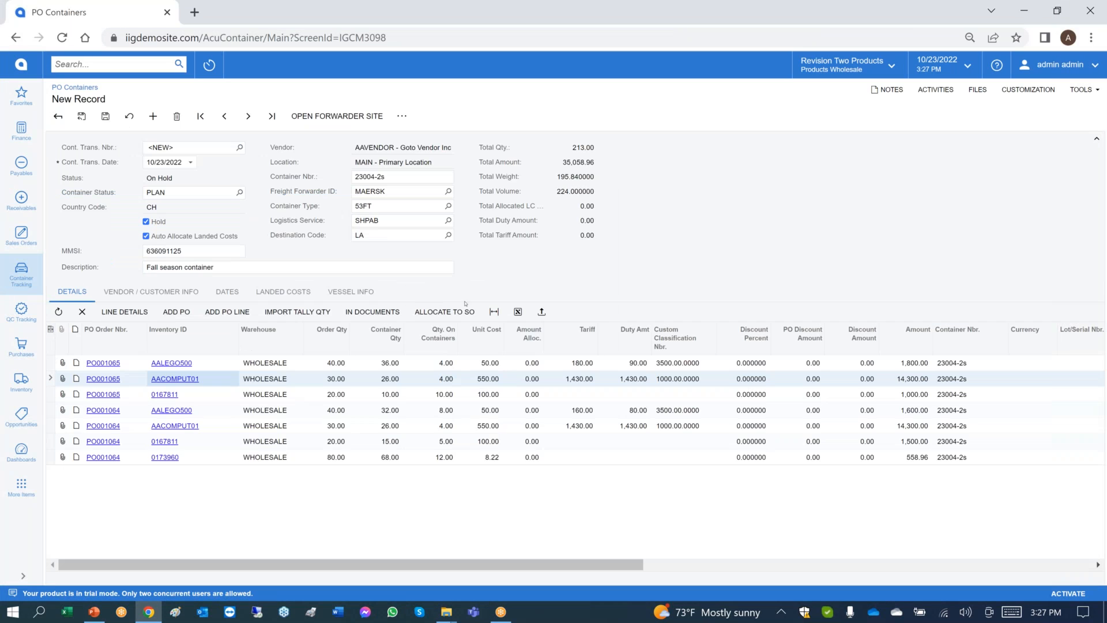
Add an FRTMPC (Merc Process Fee) landed cost with a total charge of 4,000.00 and vendor reference 402320.
{"action": "left_click", "coordinate": [283, 292]}
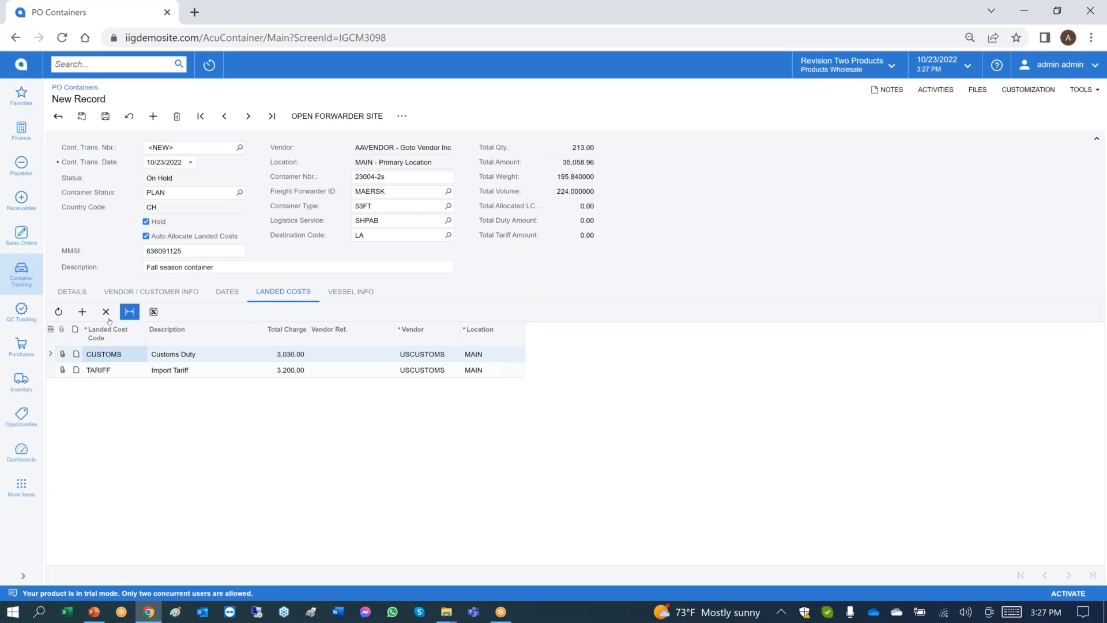
{"action": "left_click", "coordinate": [83, 311]}
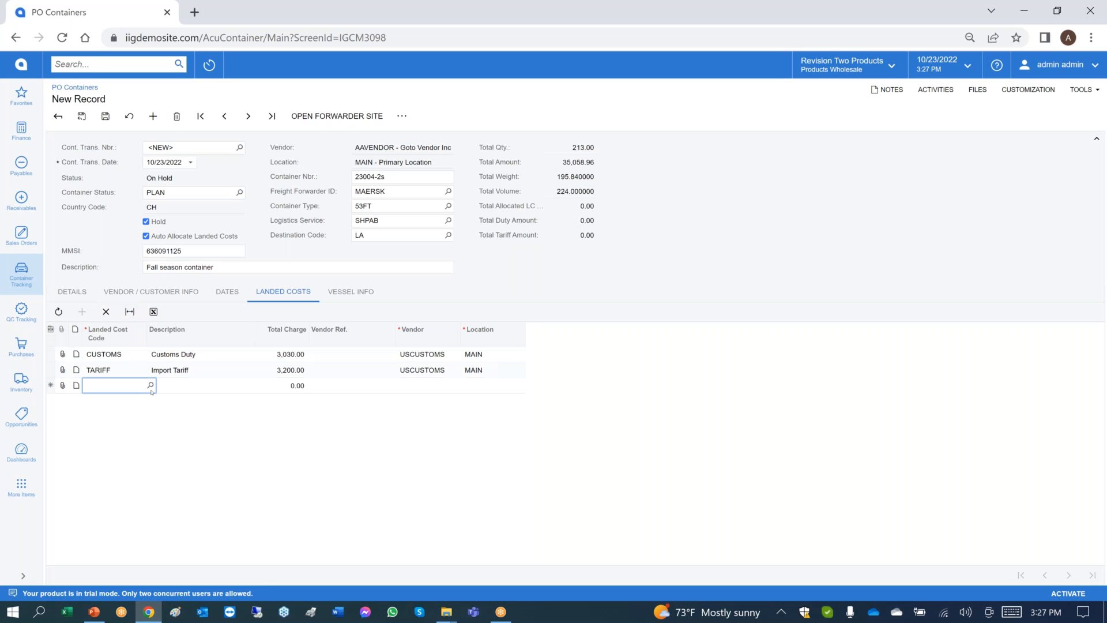
{"action": "key", "text": "F3"}
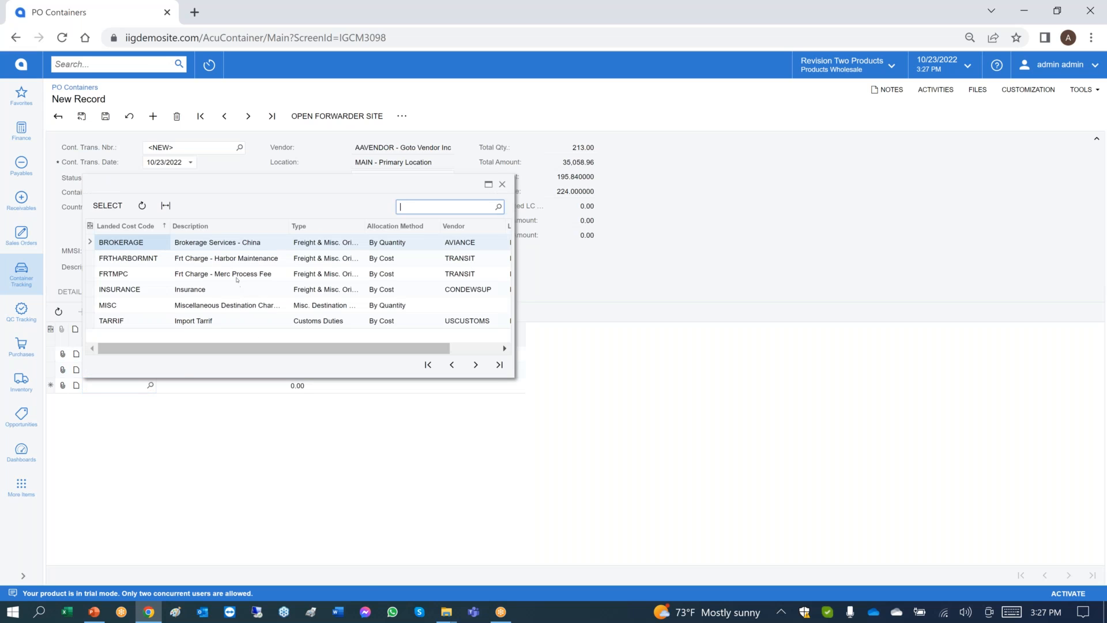
{"action": "double_click", "coordinate": [236, 275]}
{"action": "key", "text": "Tab"}
{"action": "type", "text": "40"}
{"action": "type", "text": "402320"}
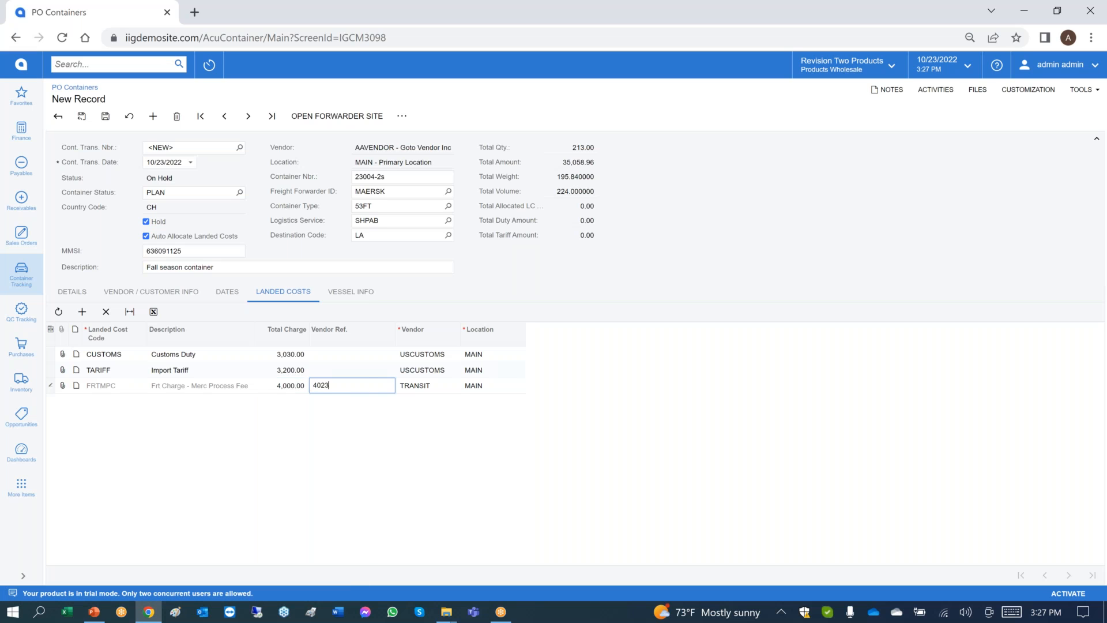
{"action": "key", "text": "Tab"}
{"action": "key", "text": "Tab"}
{"action": "key", "text": "Tab"}
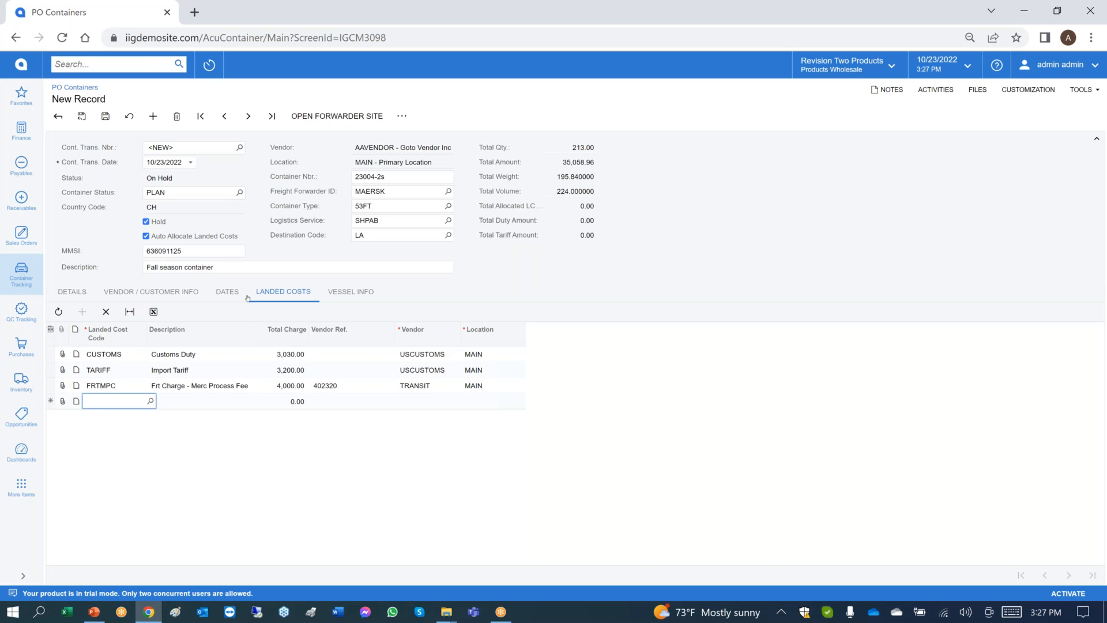
Set the container's expected departure date to 10/22/2022 and expected arrival date to 11/20/2022.
{"action": "left_click", "coordinate": [225, 293]}
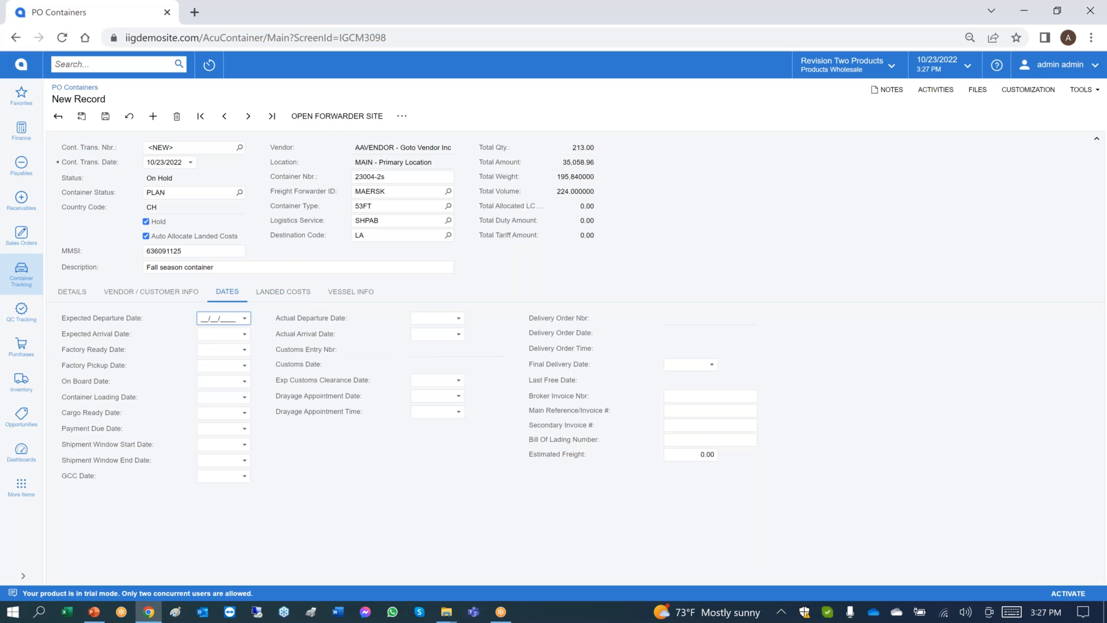
{"action": "left_click", "coordinate": [243, 342]}
{"action": "left_click", "coordinate": [237, 318]}
{"action": "type", "text": "10/22/2022"}
{"action": "key", "text": "Tab"}
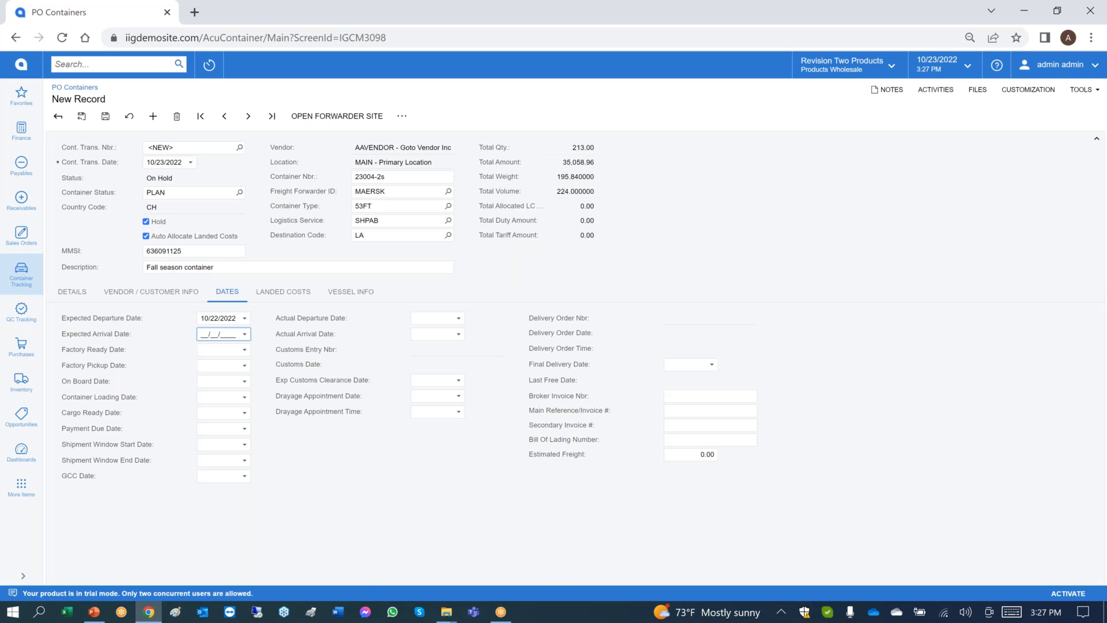
{"action": "type", "text": "11/20/2022"}
{"action": "key", "text": "Tab"}
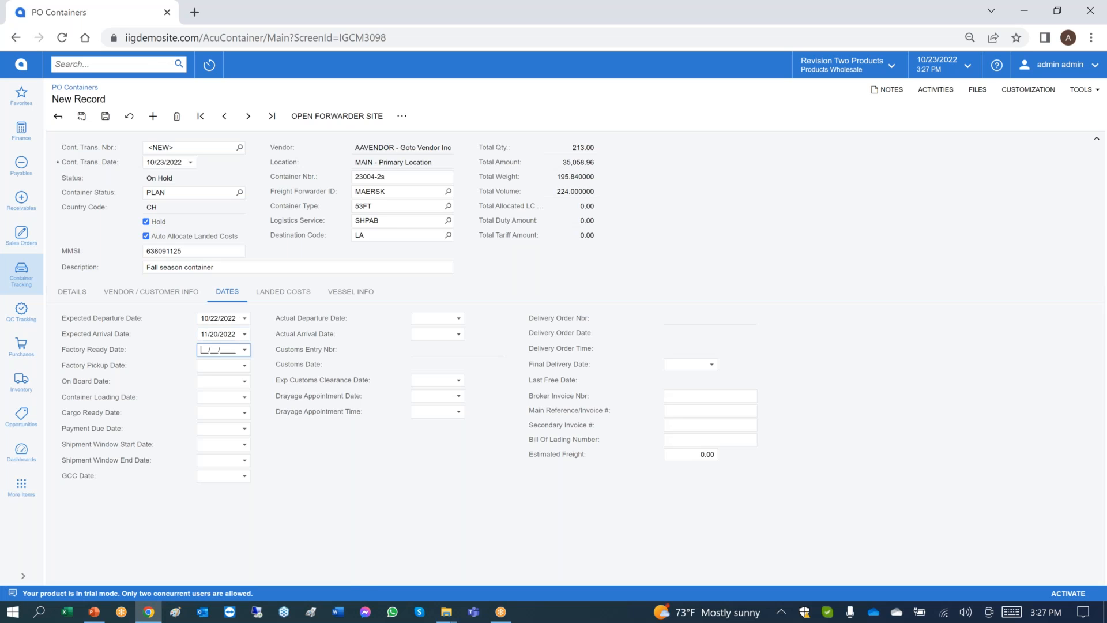
Set the container's actual departure date to 10/20/2022 and actual arrival date to 11/10/2022.
{"action": "left_click", "coordinate": [433, 318]}
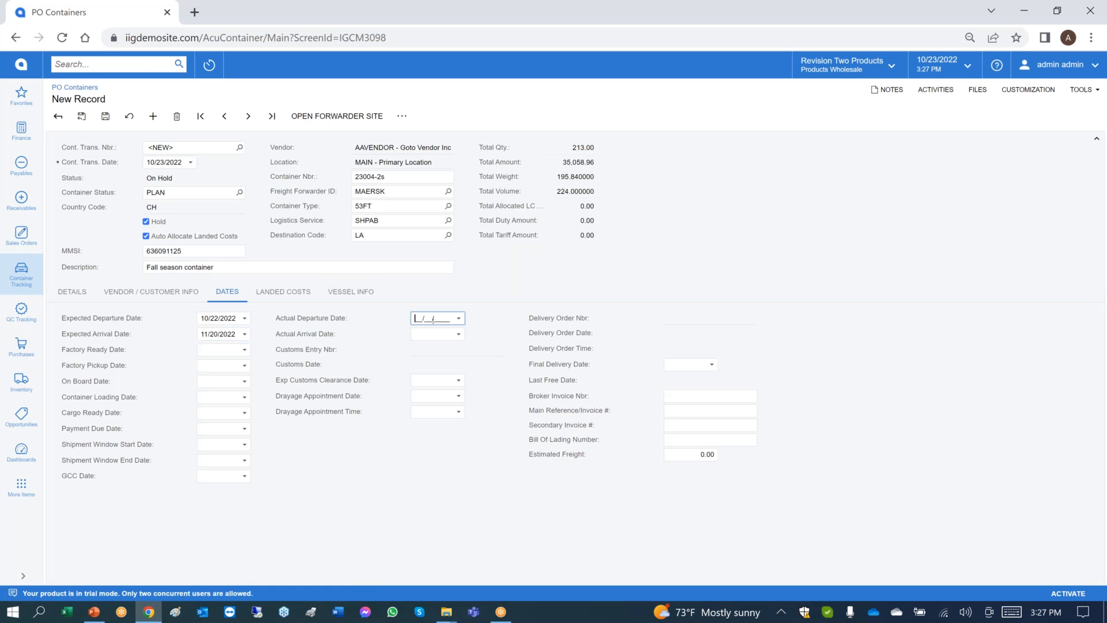
{"action": "type", "text": "10/20/2022"}
{"action": "key", "text": "Tab"}
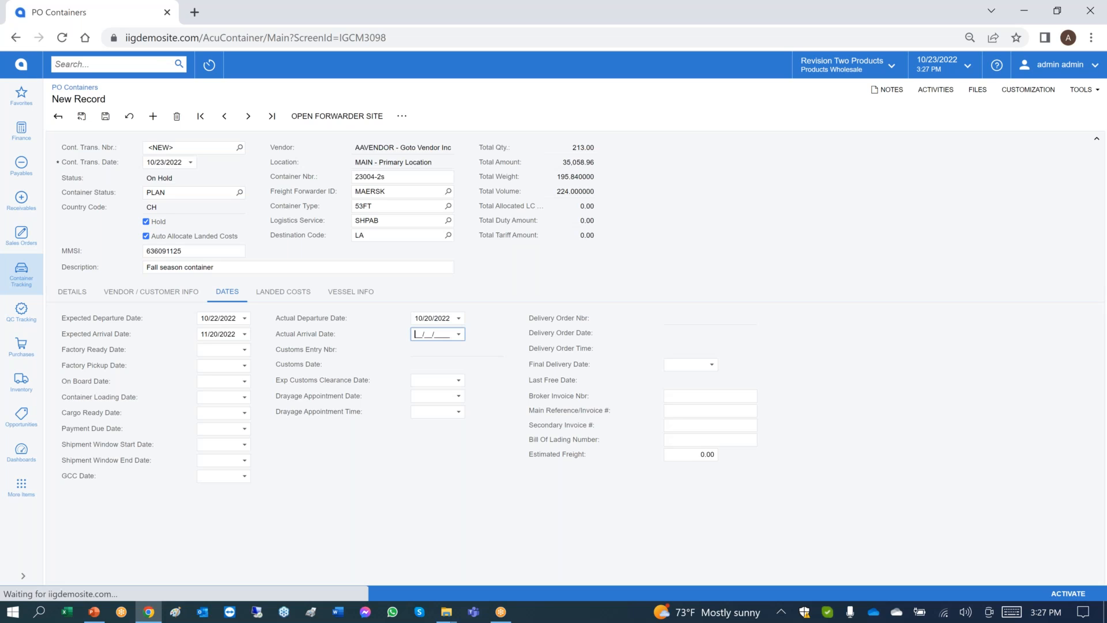
{"action": "type", "text": "11/10/2022"}
{"action": "key", "text": "Tab"}
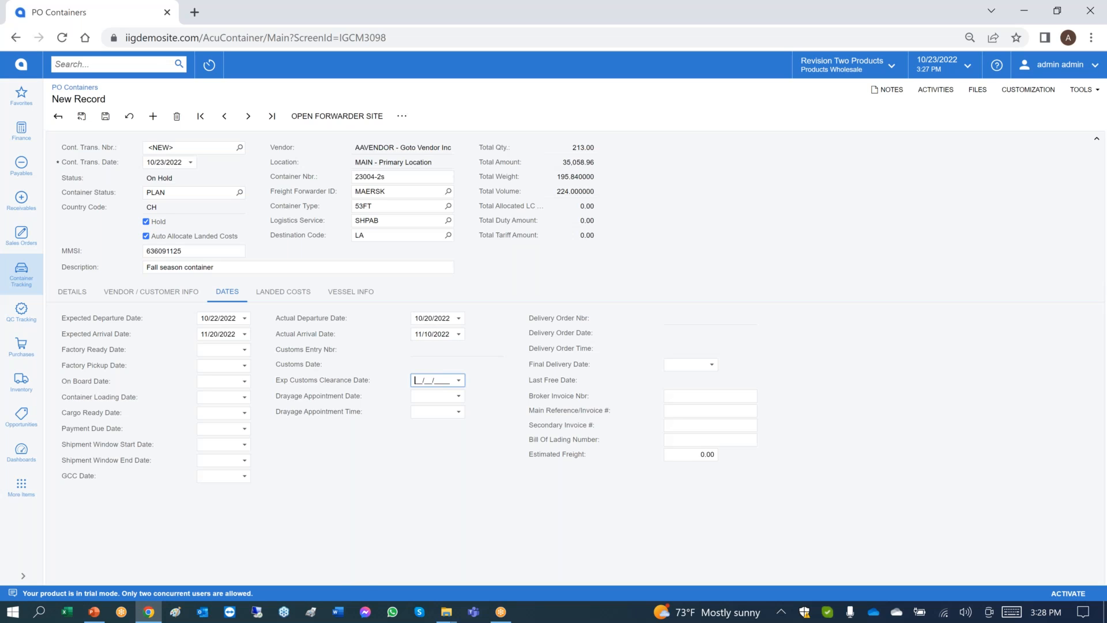
{"action": "left_click", "coordinate": [451, 353]}
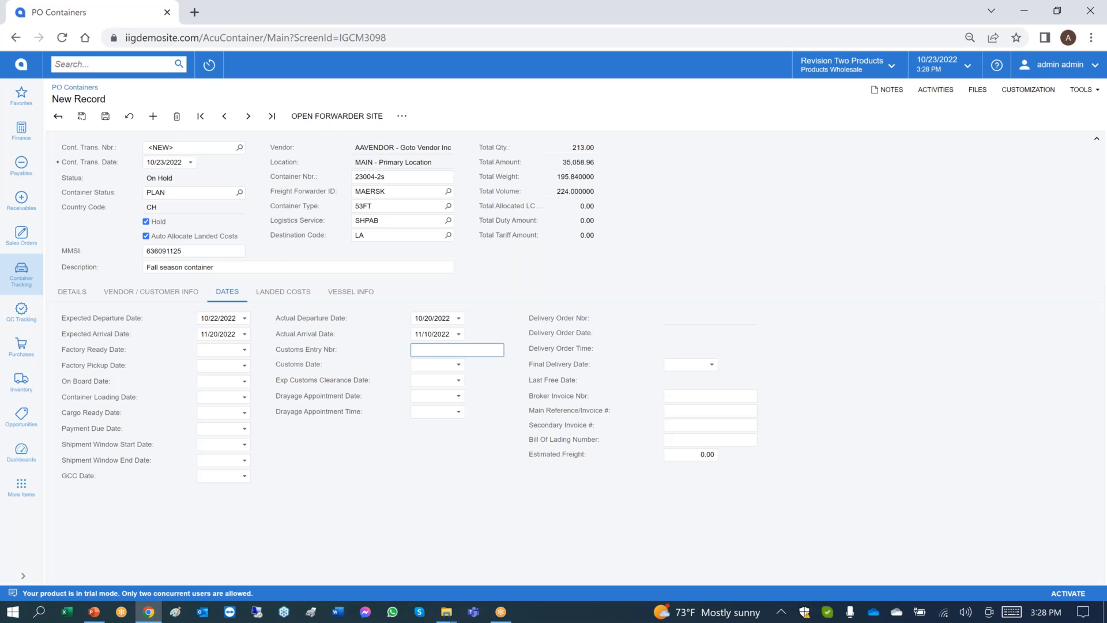
Take the container record off hold and save it.
{"action": "left_click", "coordinate": [146, 222]}
{"action": "left_click", "coordinate": [106, 116]}
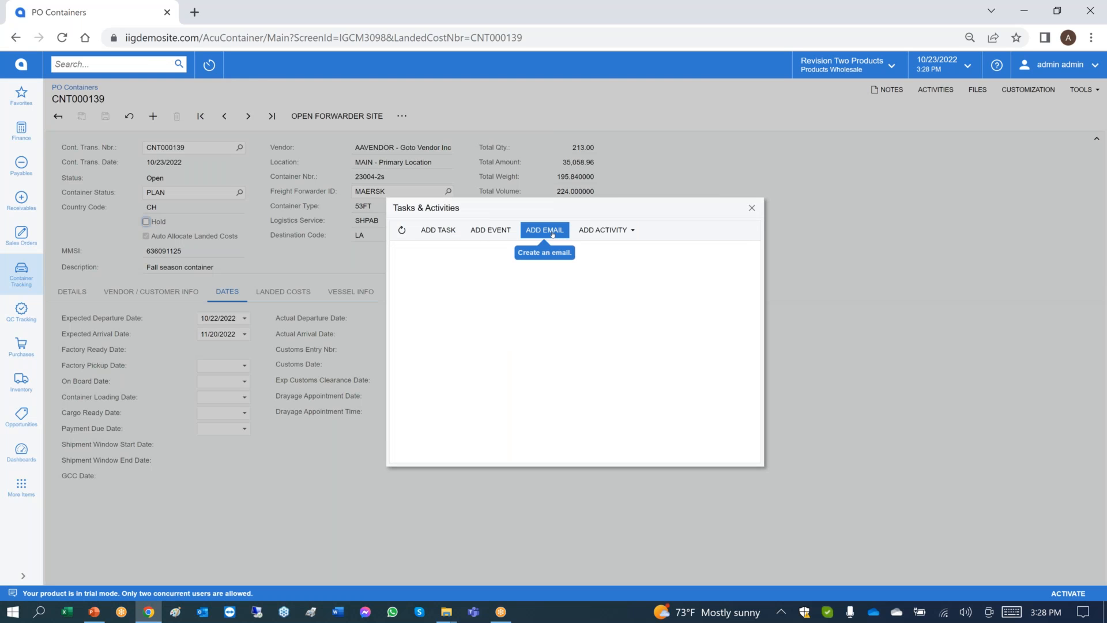
View the new activity form from the container's tasks and activities, and close both without adding anything.
{"action": "left_click", "coordinate": [595, 234]}
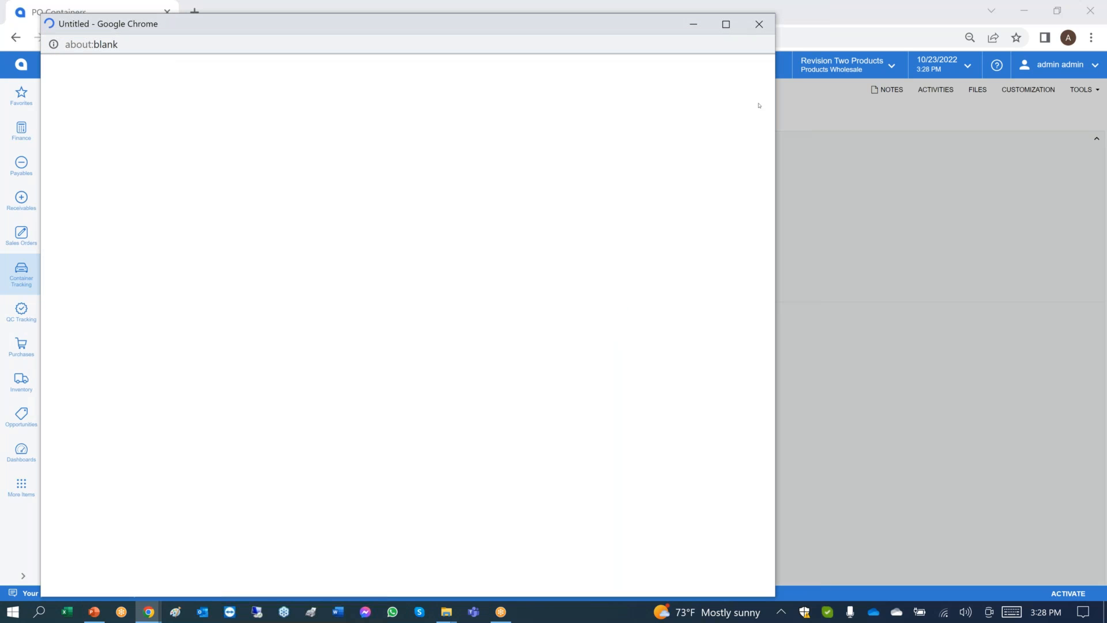
{"action": "left_click", "coordinate": [761, 26]}
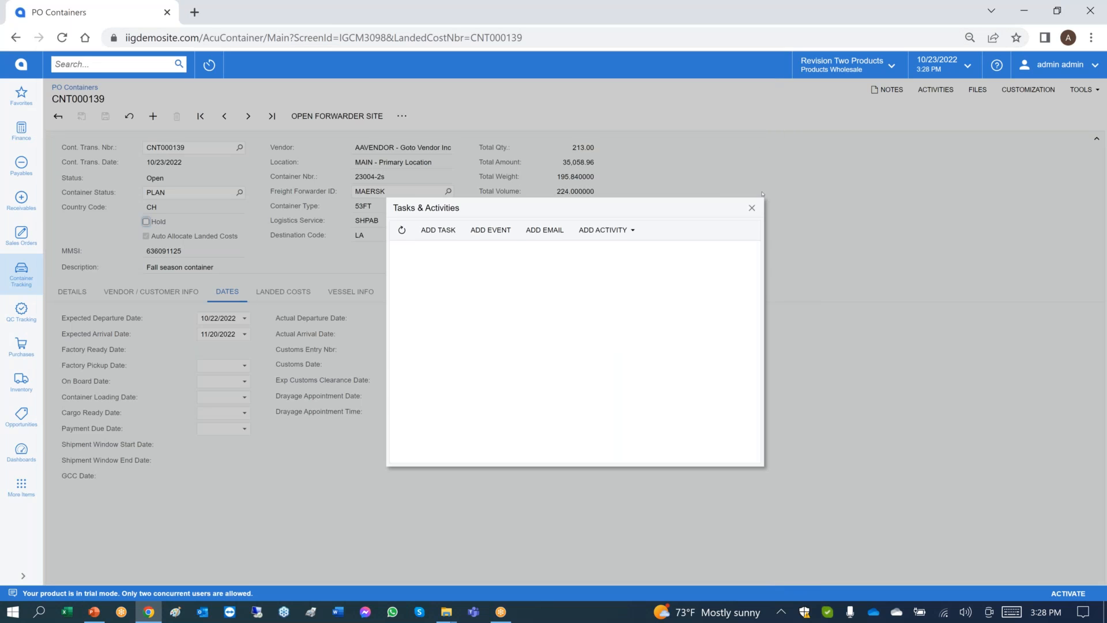
{"action": "left_click", "coordinate": [752, 207]}
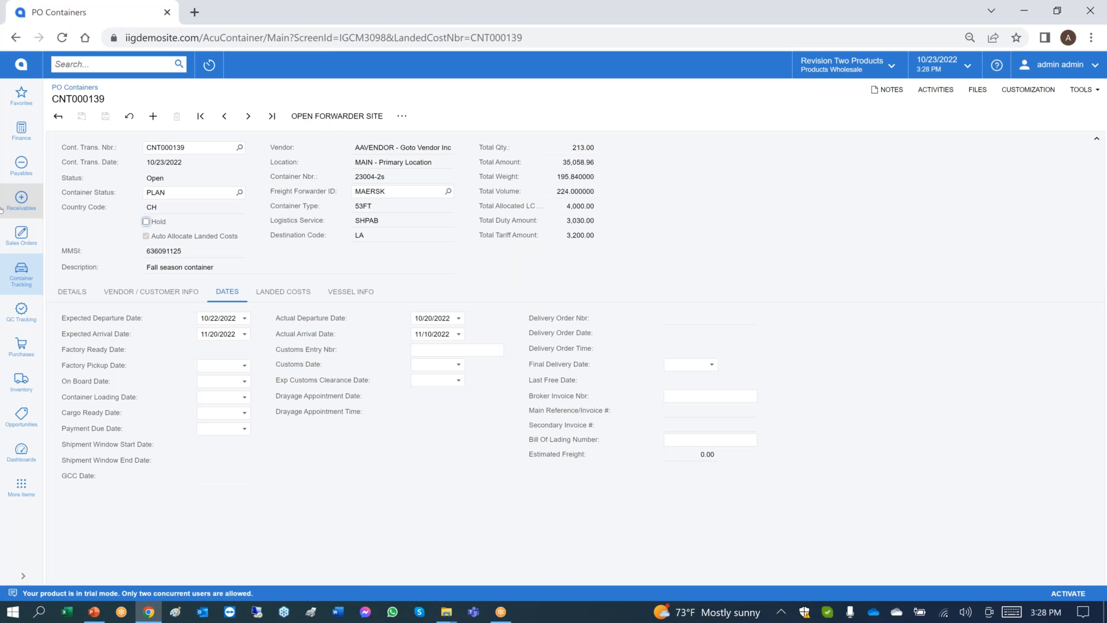
Change the container's status to OVST (Overseas Transportation).
{"action": "double_click", "coordinate": [15, 278]}
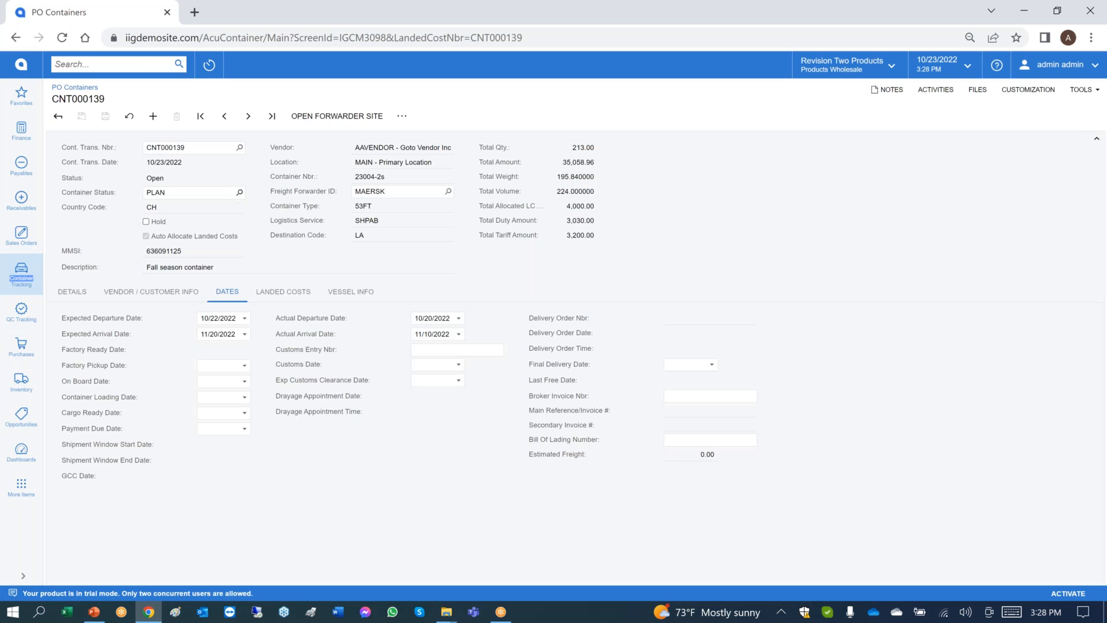
{"action": "left_click", "coordinate": [240, 192]}
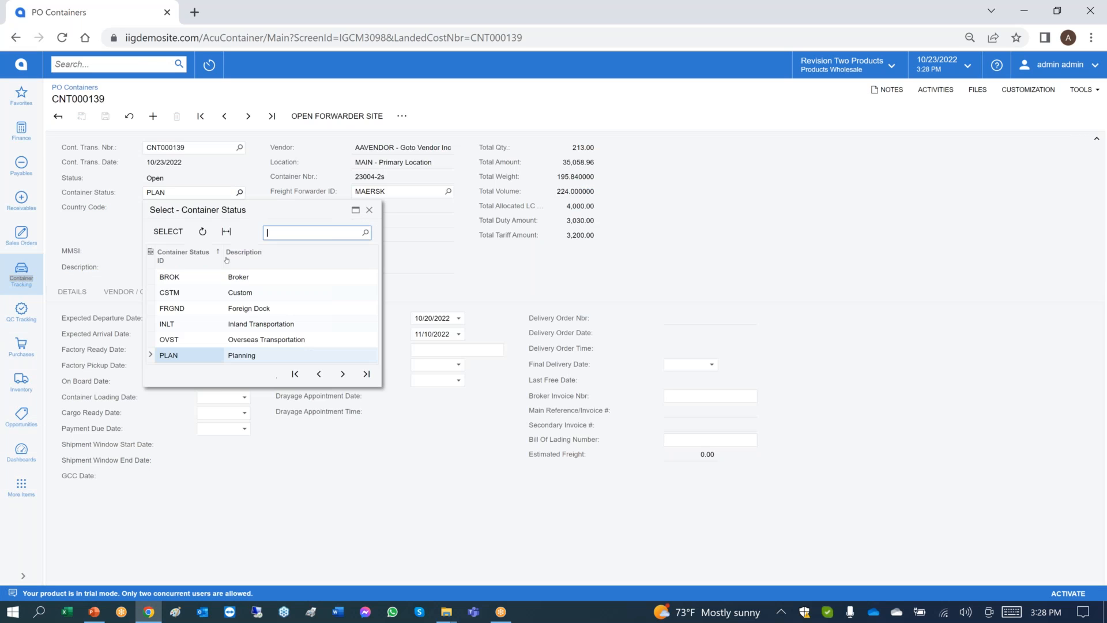
{"action": "double_click", "coordinate": [210, 340]}
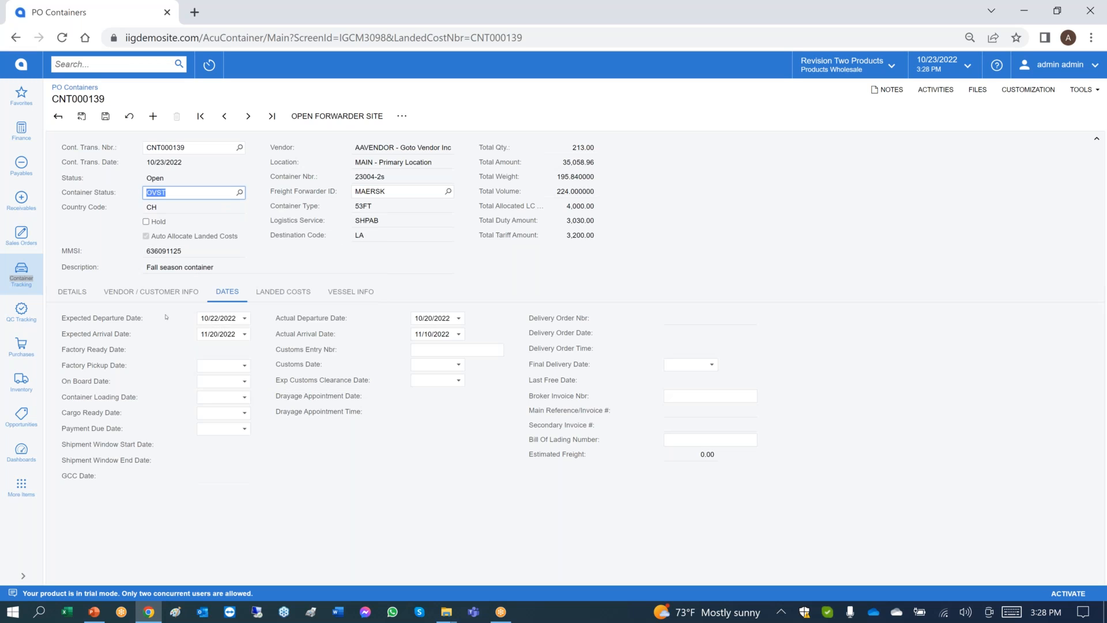
Show the vessel's location on the map and examine its detailed voyage information on VesselFinder.
{"action": "left_click", "coordinate": [341, 293]}
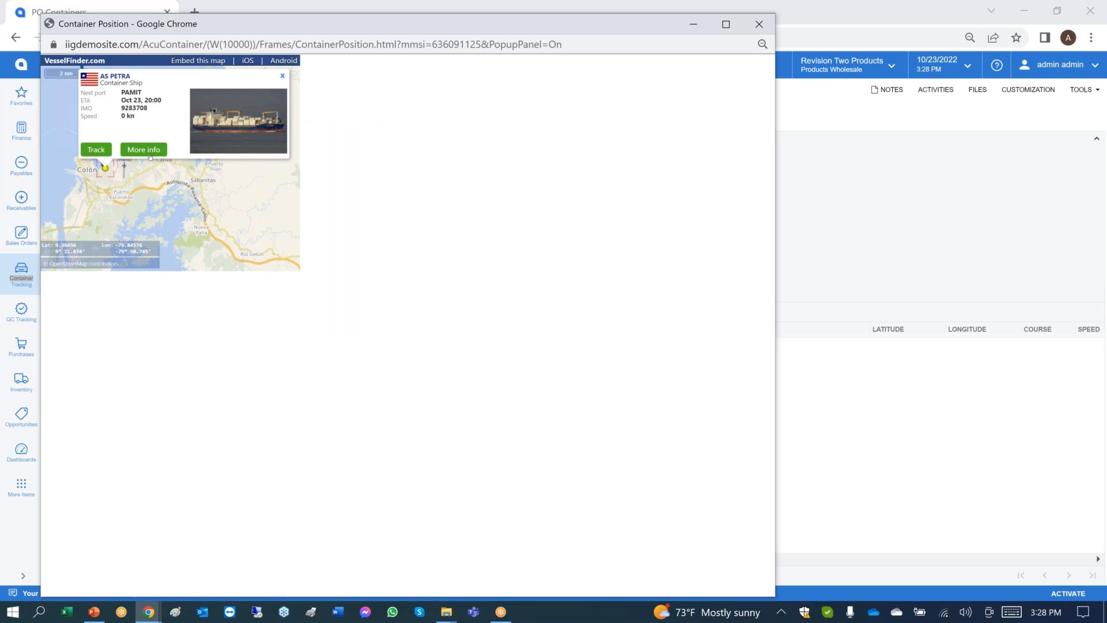
{"action": "left_click", "coordinate": [150, 151]}
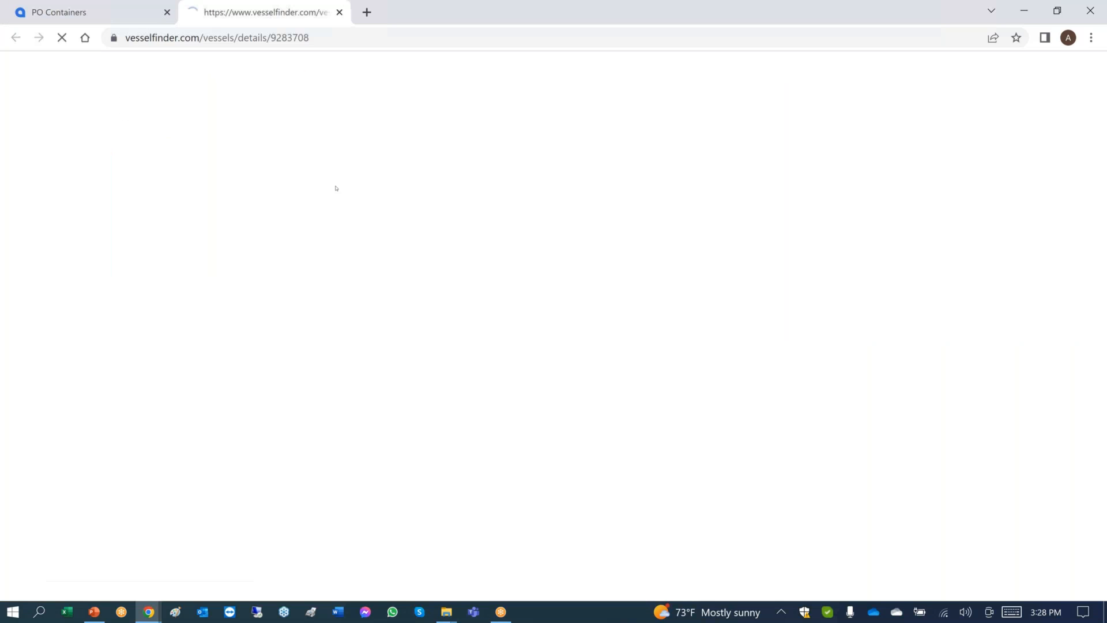
{"action": "left_click", "coordinate": [339, 13]}
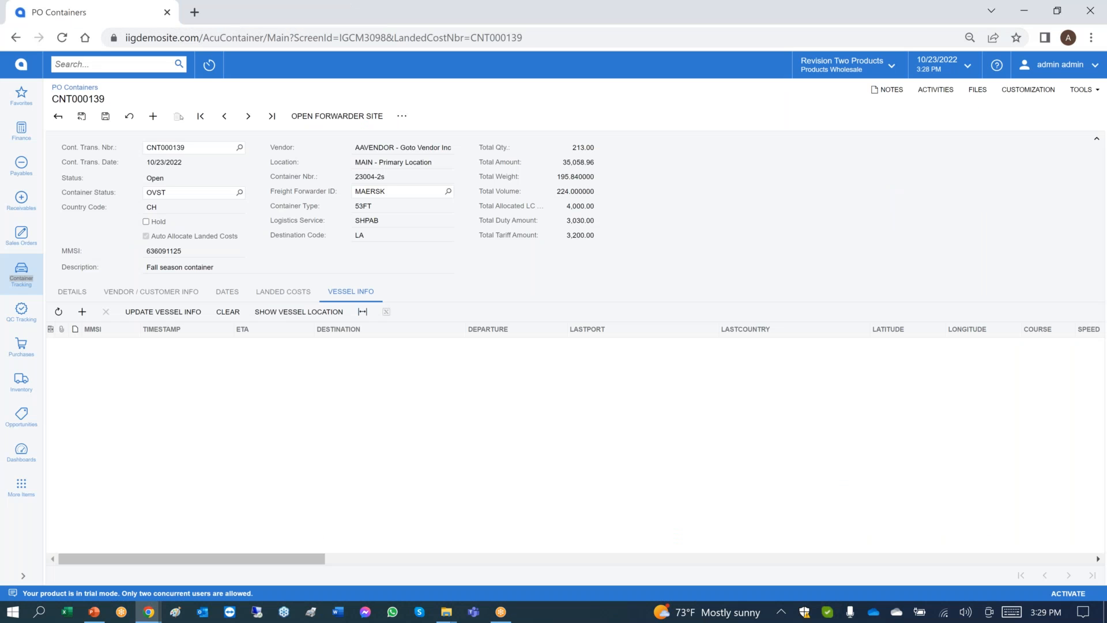
Open the In-Transit Register and sort its lines by container transaction number in descending order.
{"action": "left_click", "coordinate": [21, 287]}
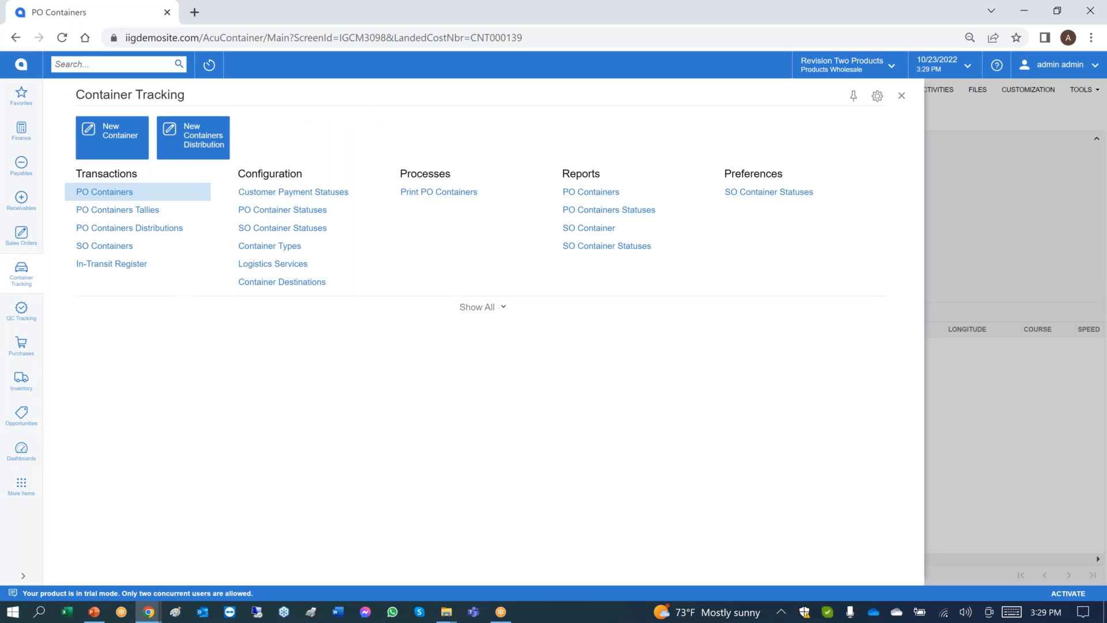
{"action": "left_click", "coordinate": [111, 264]}
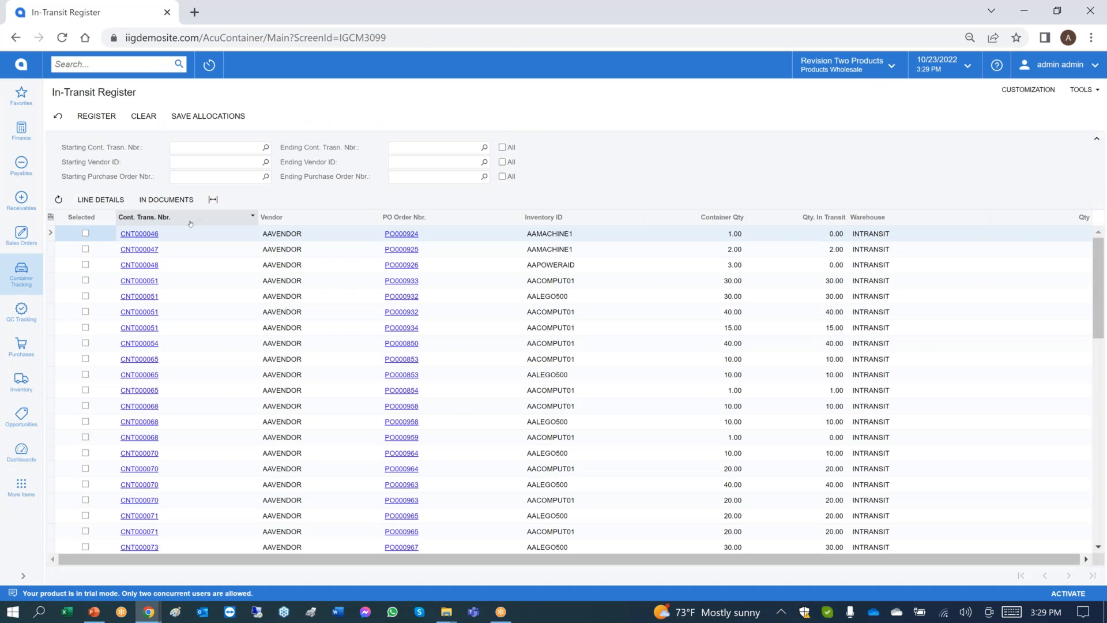
{"action": "left_click", "coordinate": [252, 217]}
{"action": "left_click", "coordinate": [164, 250]}
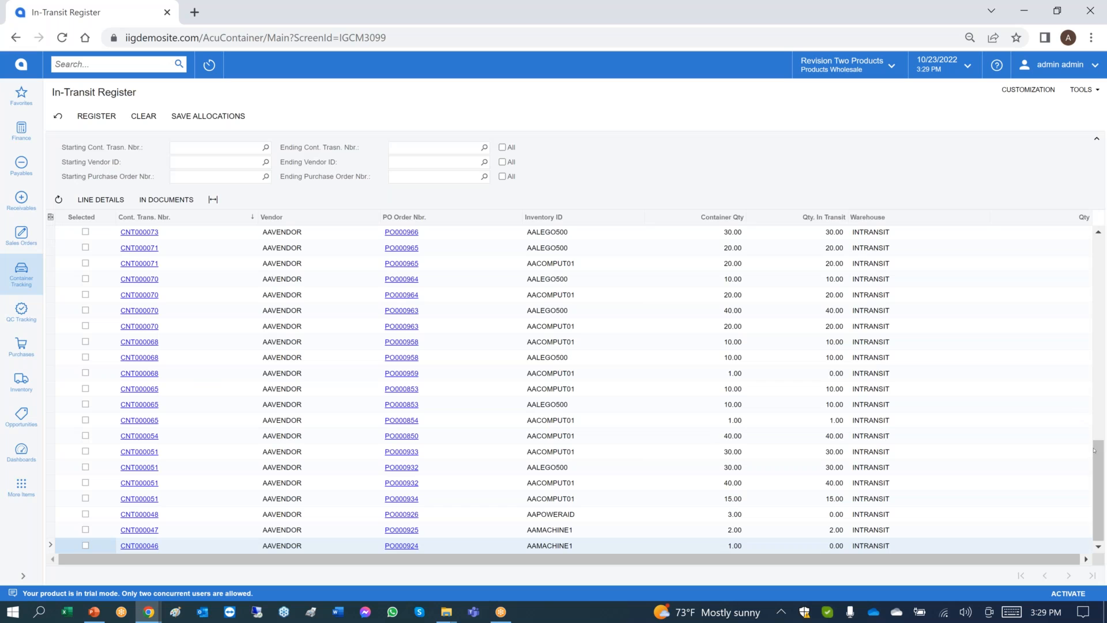
Select all lines of container transaction CNT000139 and register them in transit.
{"action": "left_click_drag", "start_coordinate": [1099, 458], "coordinate": [1099, 255]}
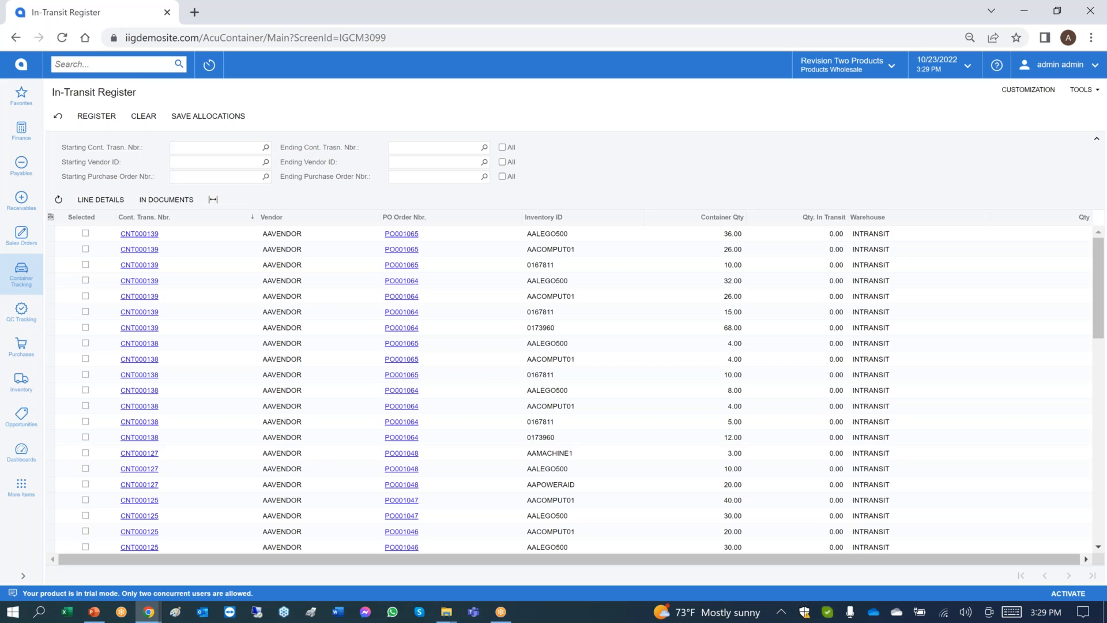
{"action": "left_click", "coordinate": [86, 234]}
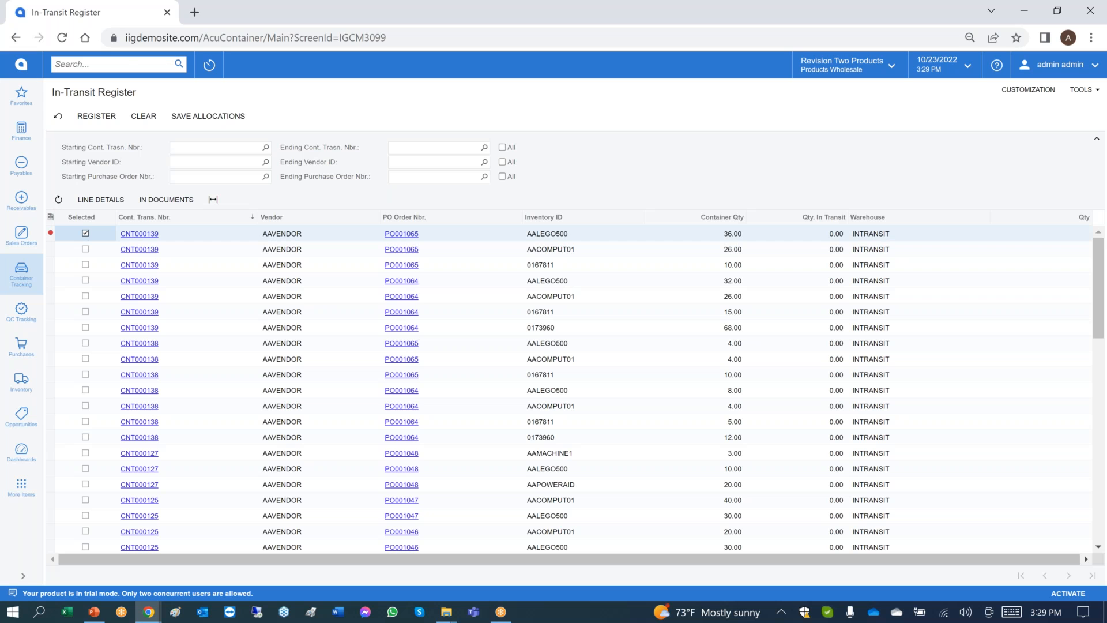
{"action": "left_click", "coordinate": [543, 353]}
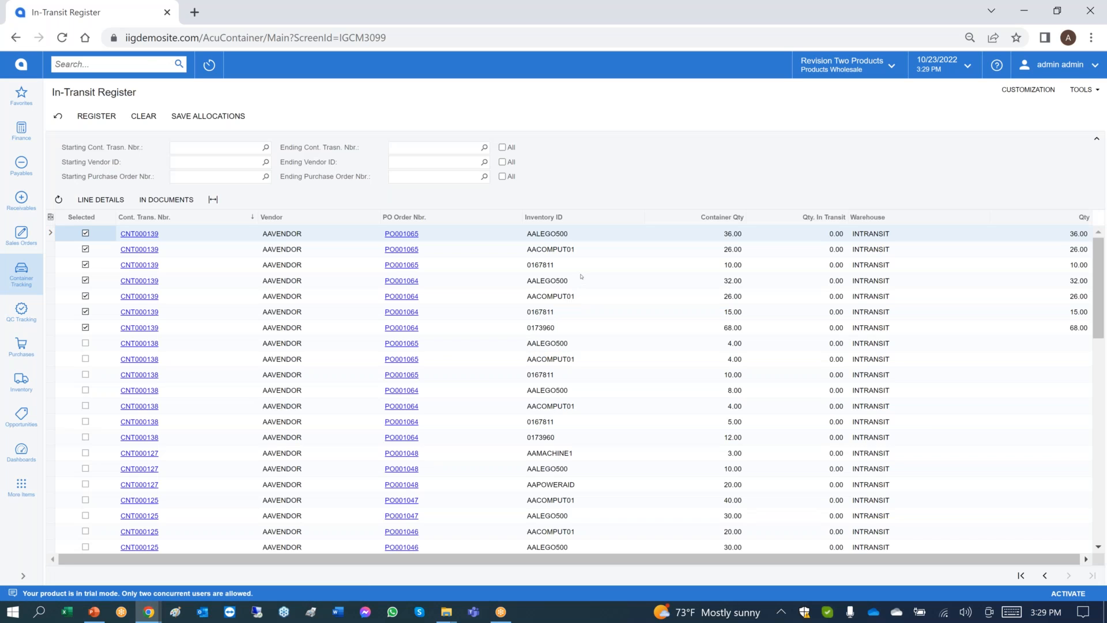
{"action": "left_click", "coordinate": [107, 116]}
Open PO Containers Tallies, load container CNT000039, and open the tally quantity of its AACOMPUT01 line.
{"action": "left_click", "coordinate": [20, 277]}
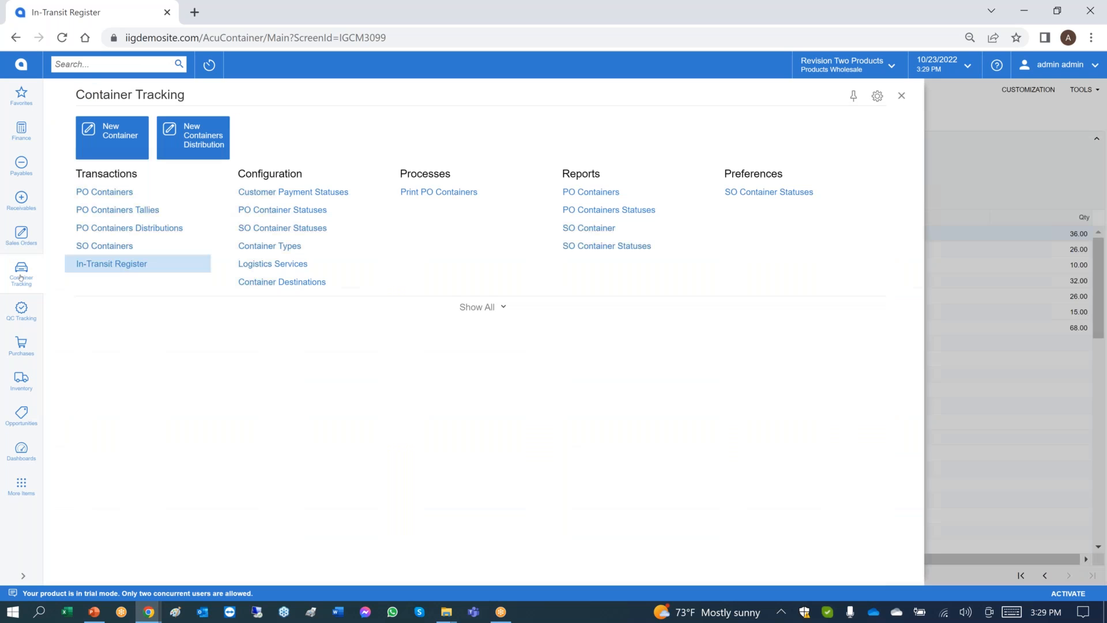
{"action": "left_click", "coordinate": [115, 209]}
{"action": "left_click", "coordinate": [604, 129]}
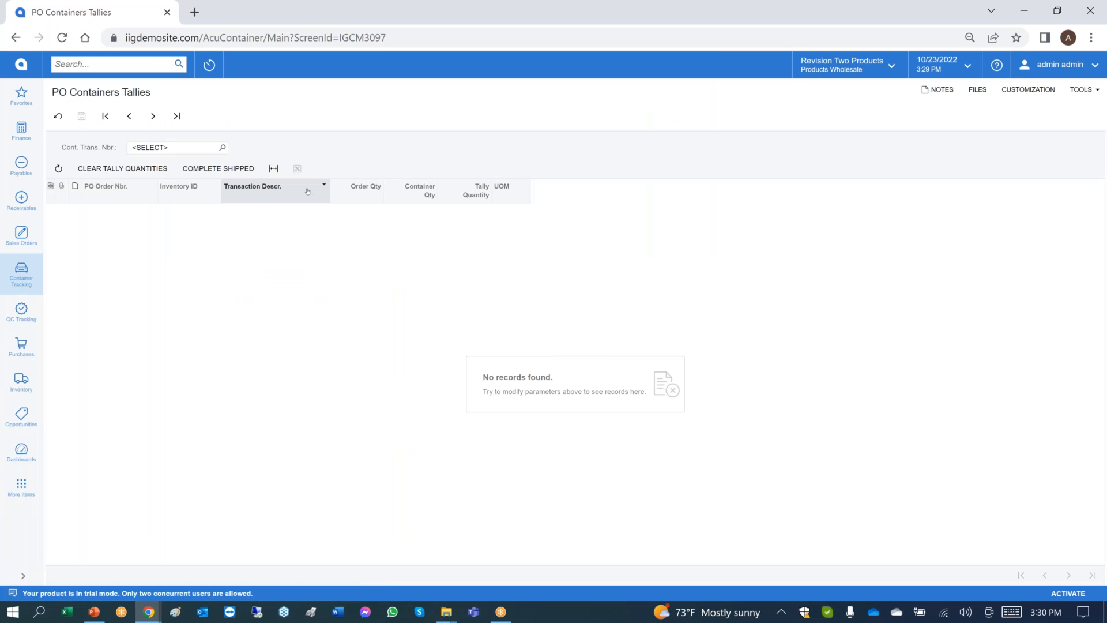
{"action": "left_click", "coordinate": [223, 148]}
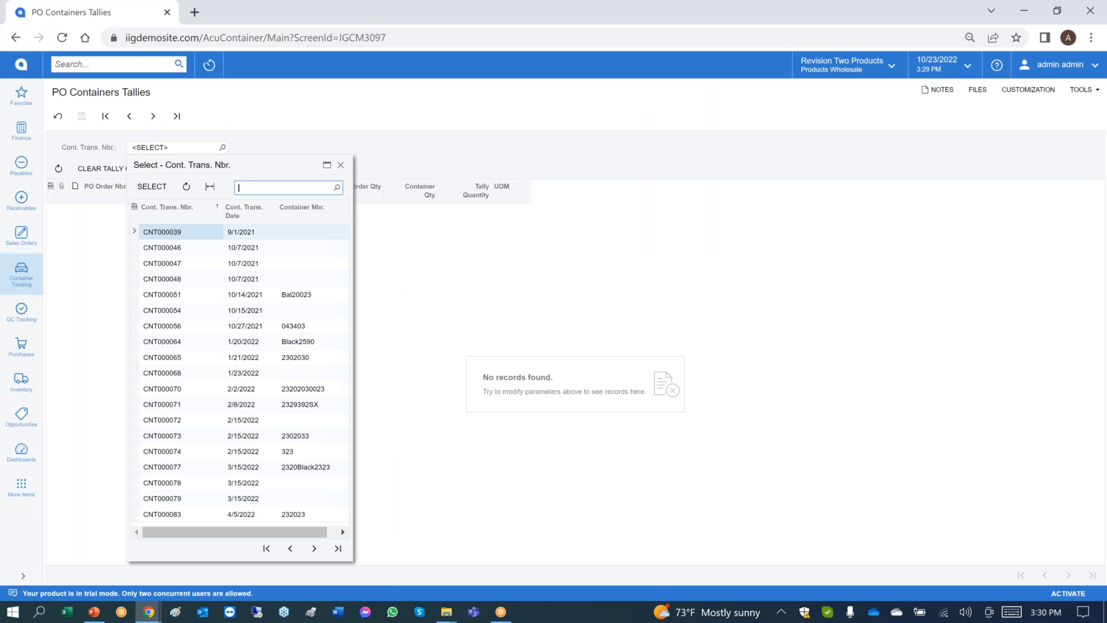
{"action": "left_click", "coordinate": [152, 186]}
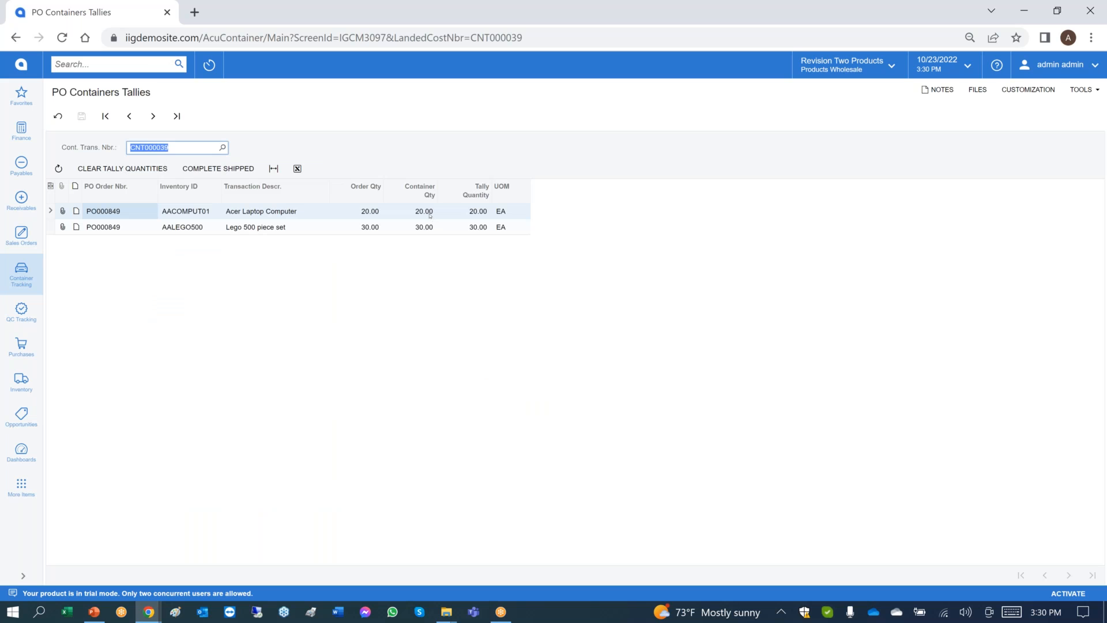
{"action": "left_click", "coordinate": [464, 217]}
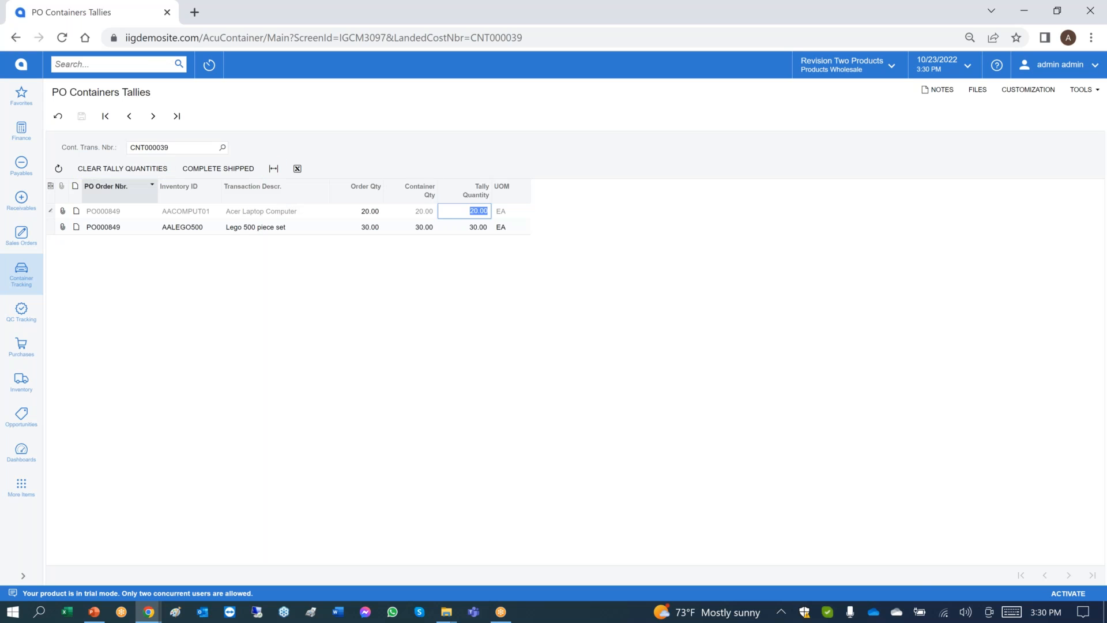
Show all records in PO Containers and open container CNT000139.
{"action": "left_click", "coordinate": [23, 269]}
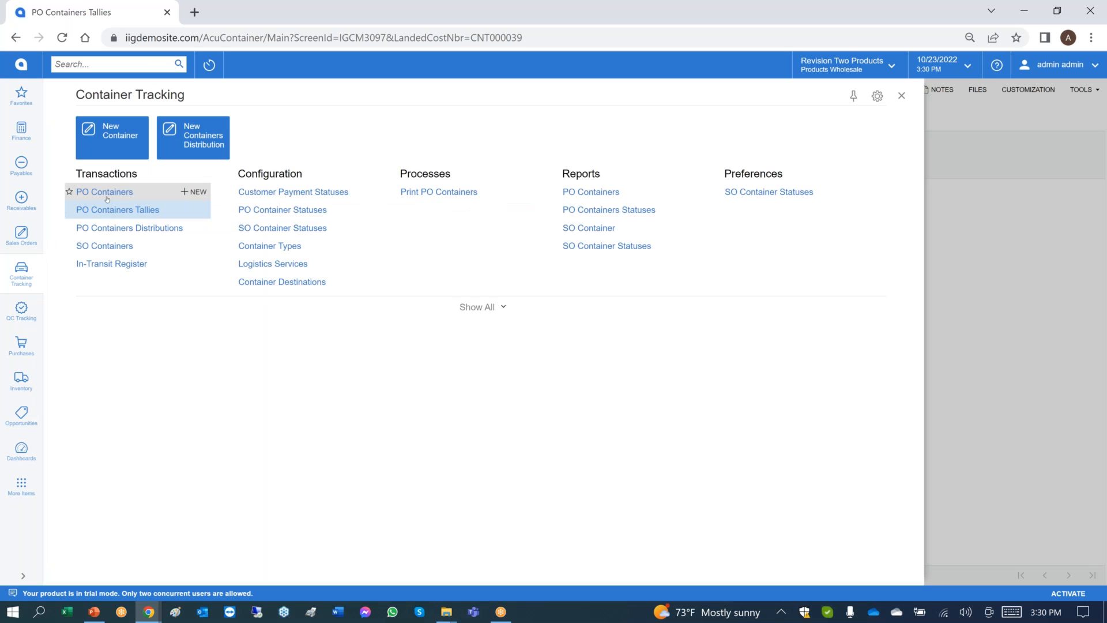
{"action": "left_click", "coordinate": [173, 192]}
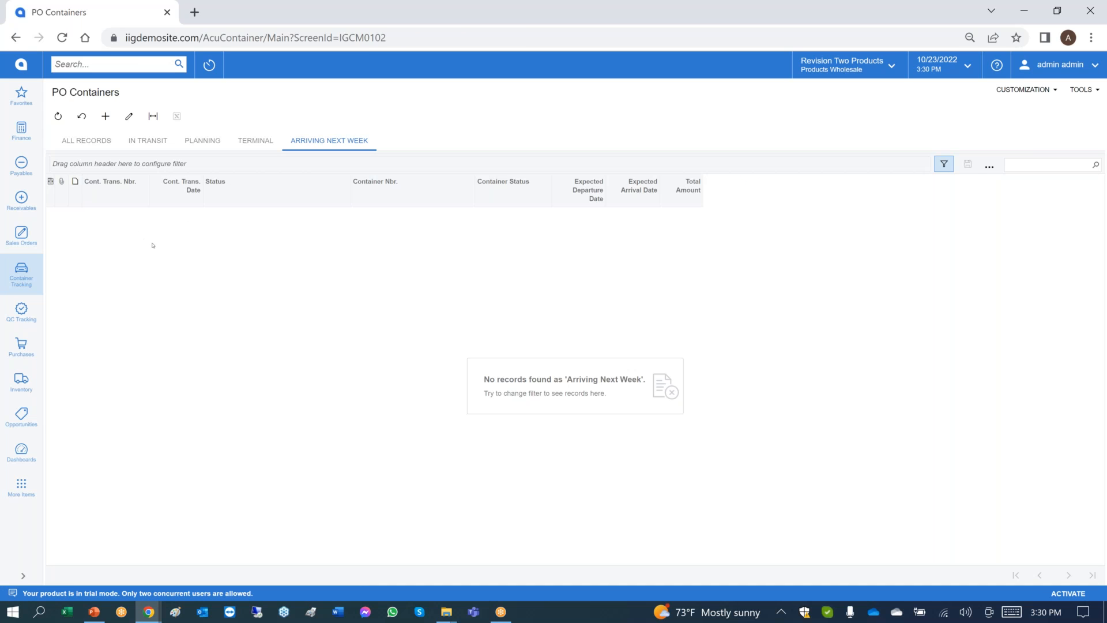
{"action": "left_click", "coordinate": [96, 149]}
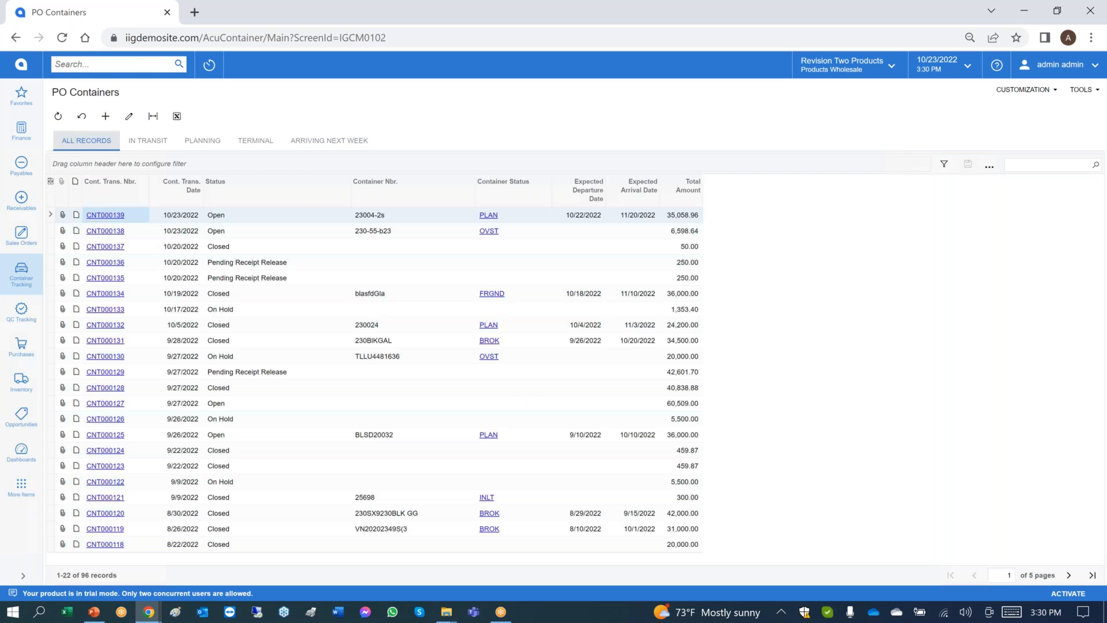
{"action": "left_click", "coordinate": [105, 215]}
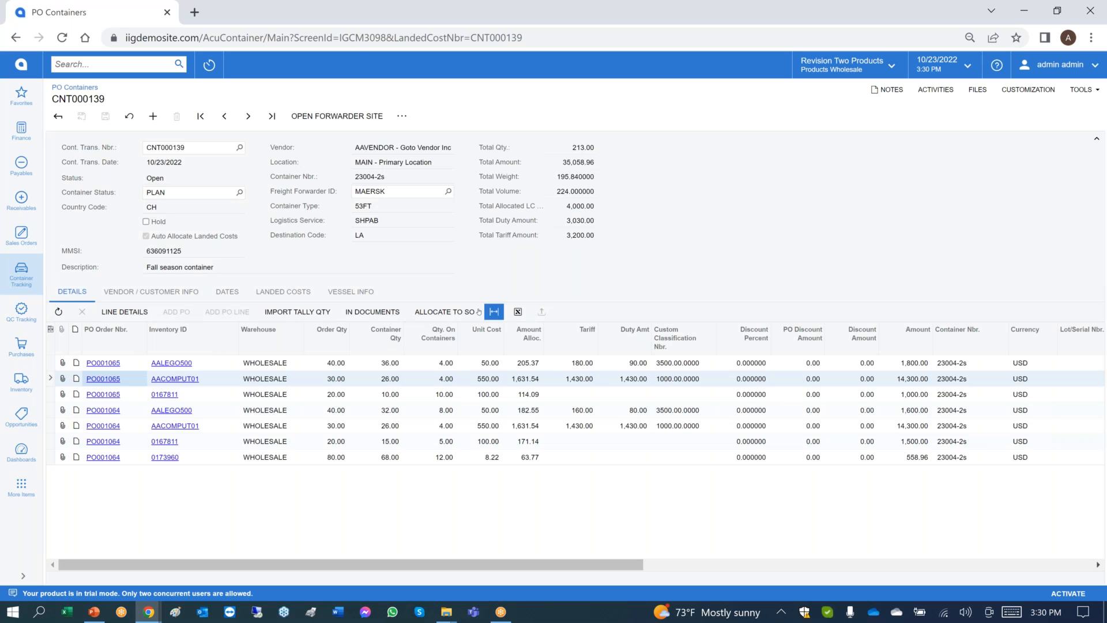
Allocate the container's first AACOMPUT01 line to the sales order line with quantity 4.00, and close the allocation dialog.
{"action": "left_click", "coordinate": [444, 311]}
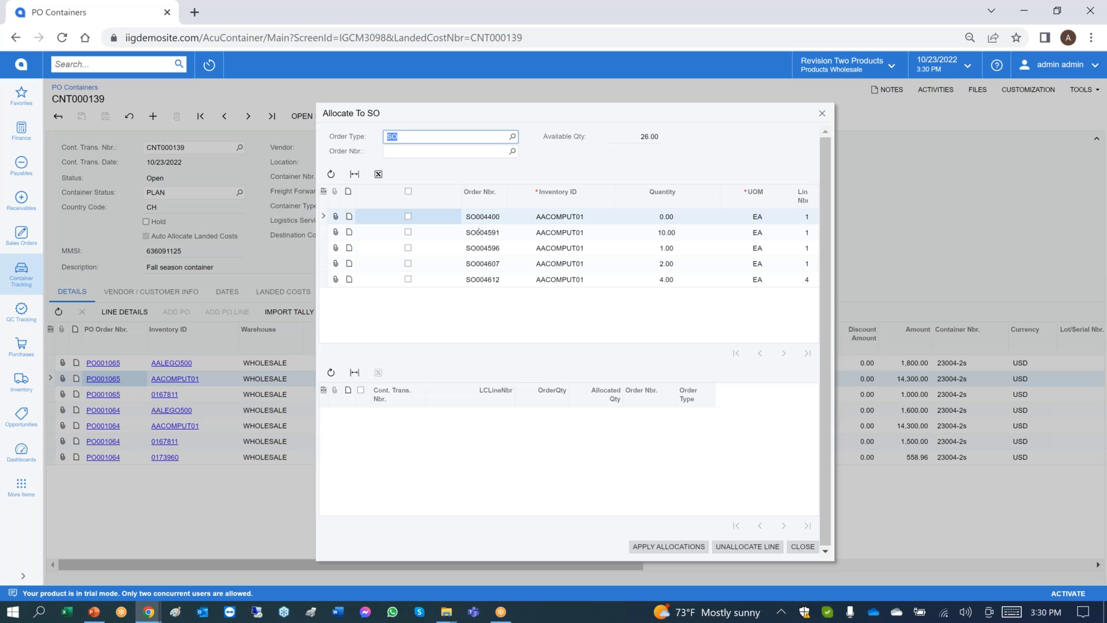
{"action": "left_click", "coordinate": [408, 280]}
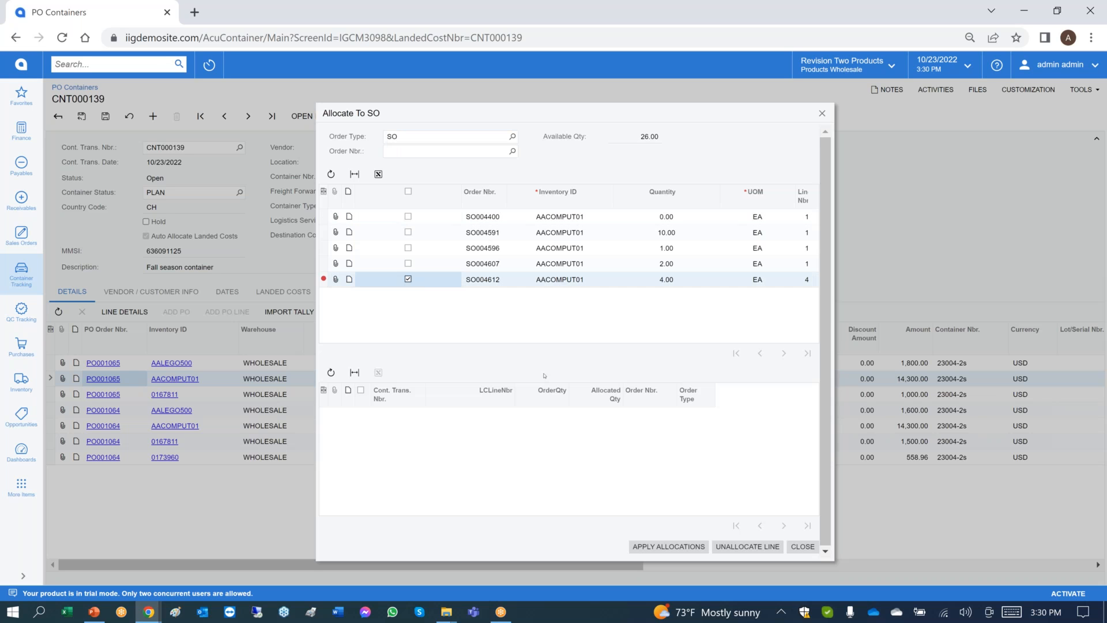
{"action": "left_click", "coordinate": [689, 547]}
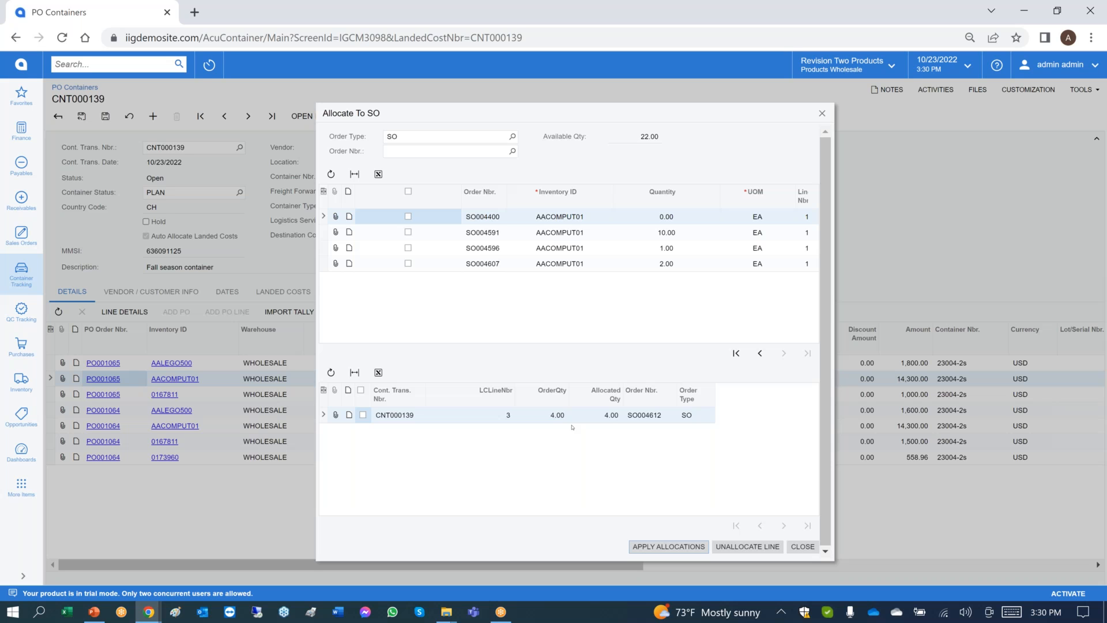
{"action": "left_click", "coordinate": [796, 548]}
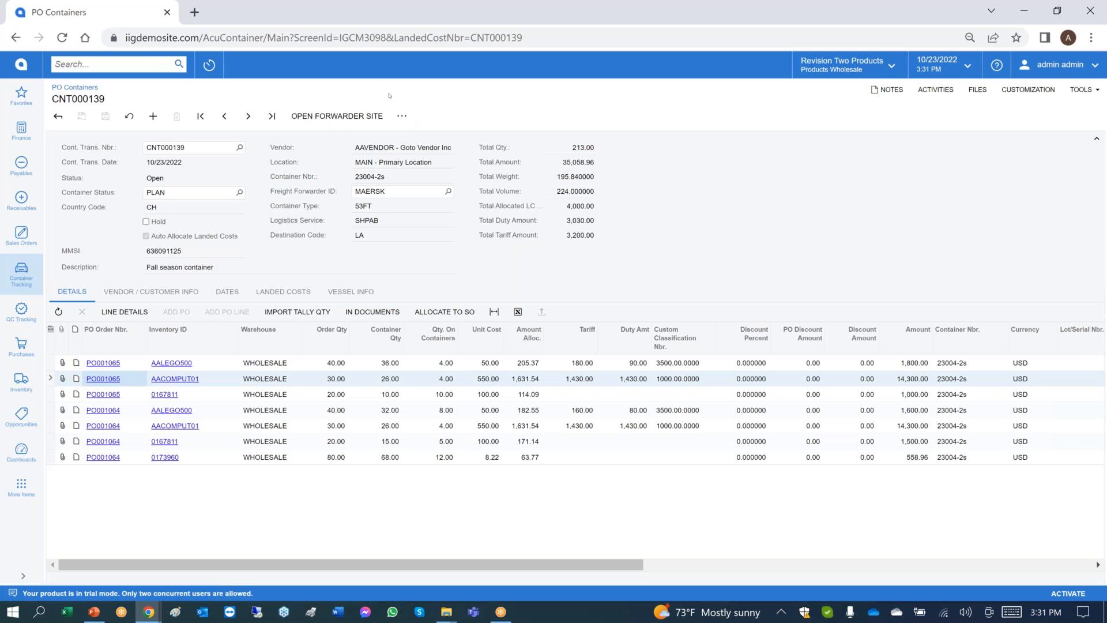
Enter a PO receipt from container CNT000139.
{"action": "left_click", "coordinate": [398, 115]}
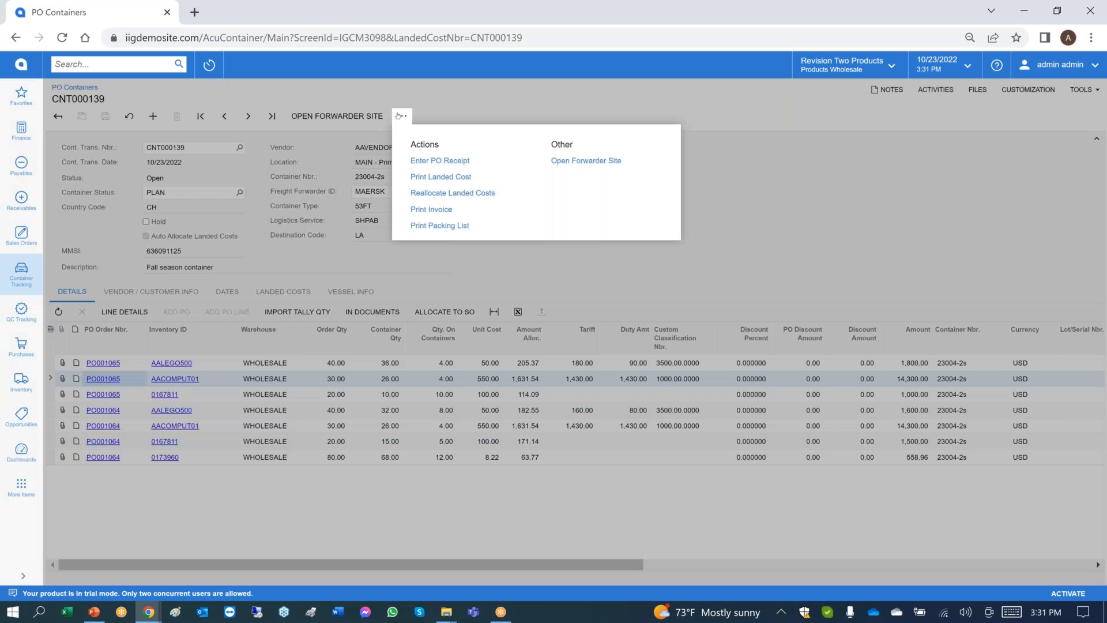
{"action": "left_click", "coordinate": [443, 162]}
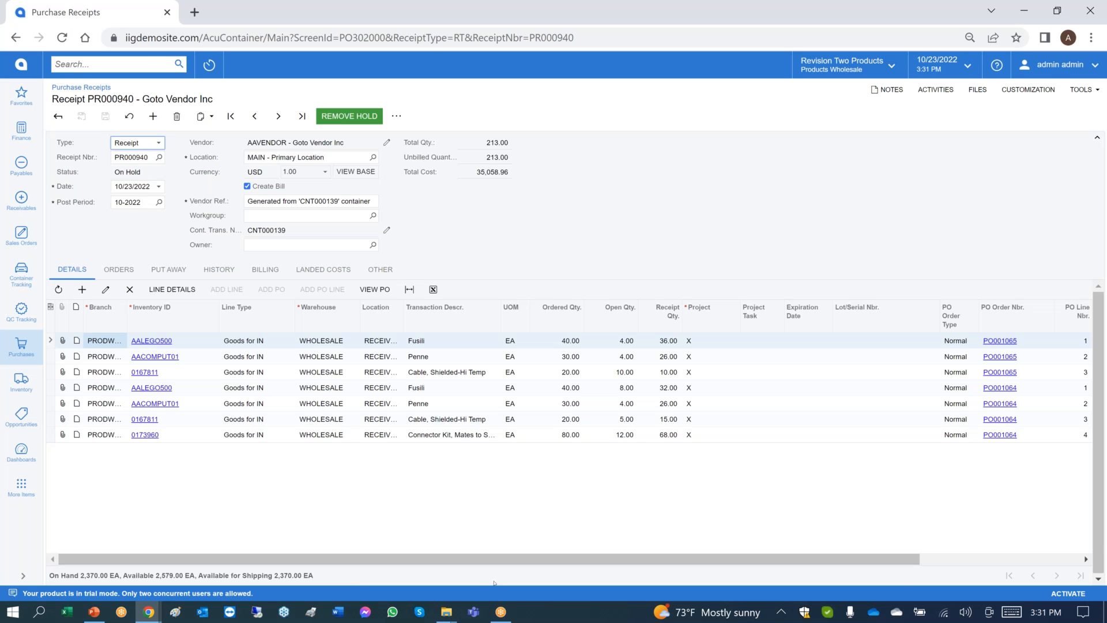
Switch to the PowerPoint slide show and advance to the closing contact information slide.
{"action": "left_click", "coordinate": [92, 612]}
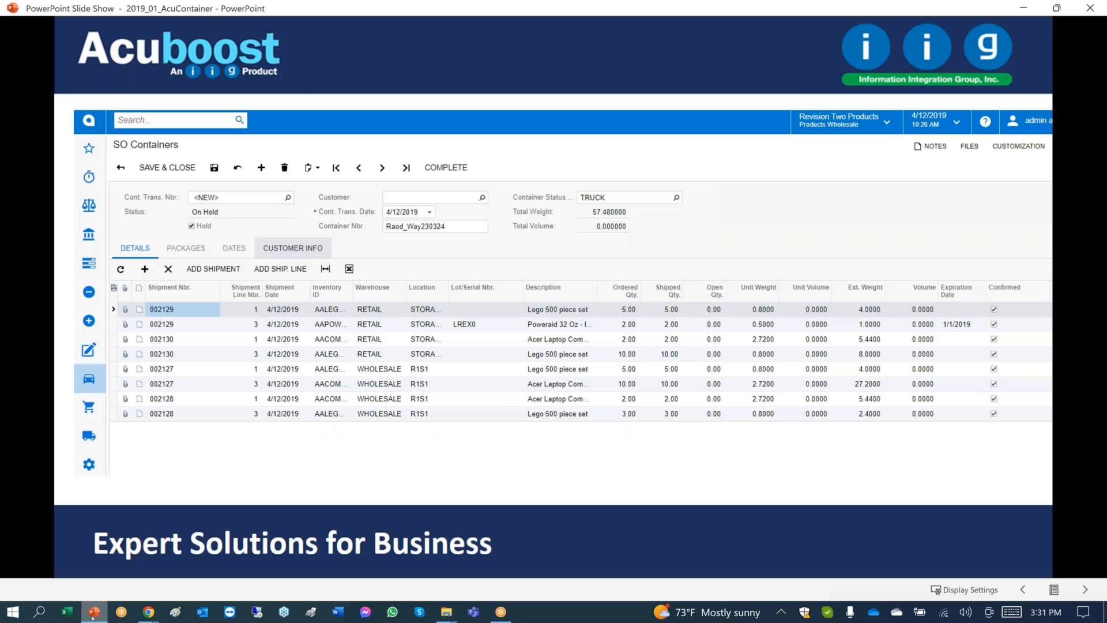
{"action": "left_click", "coordinate": [399, 290]}
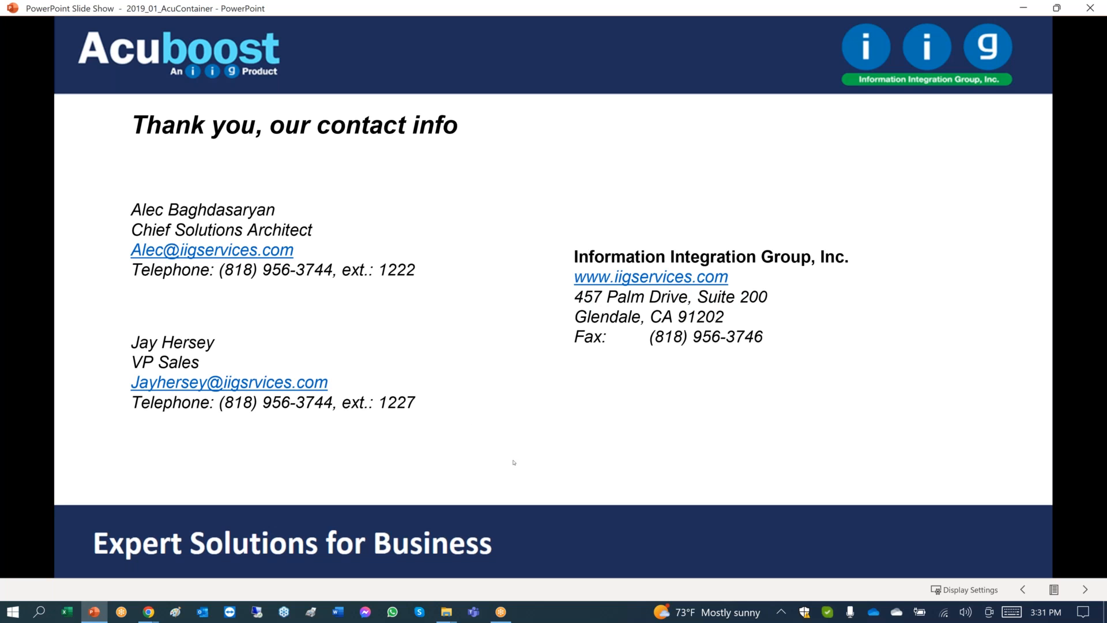
{"action": "left_click", "coordinate": [501, 612]}
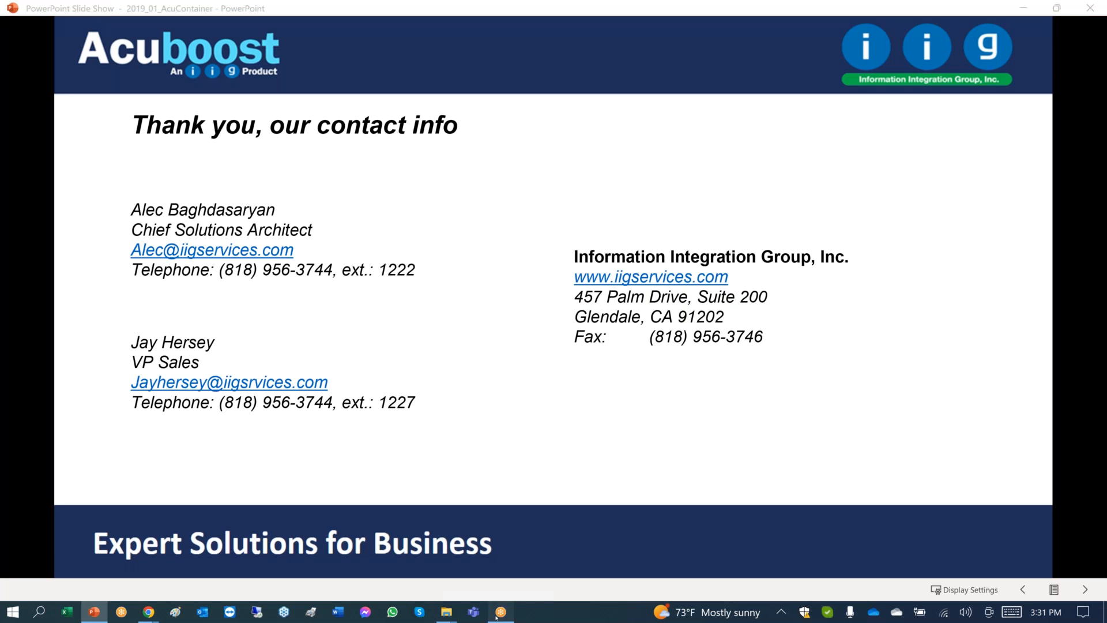